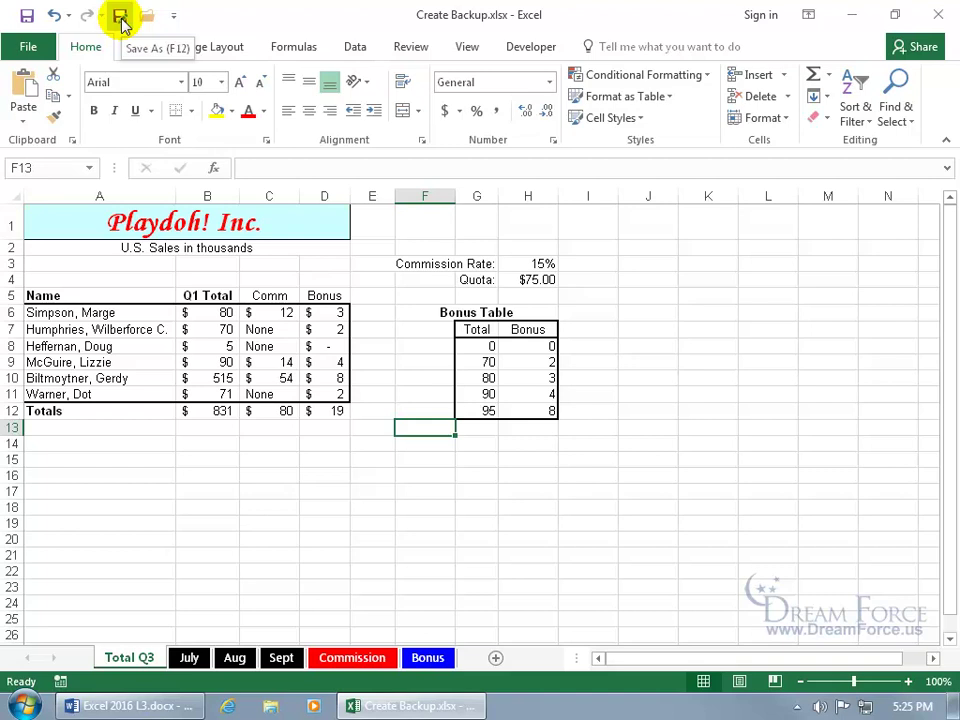
# Open Save As for Create Backup.xlsx from the Quick Access Toolbar
pyautogui.click(120, 22)
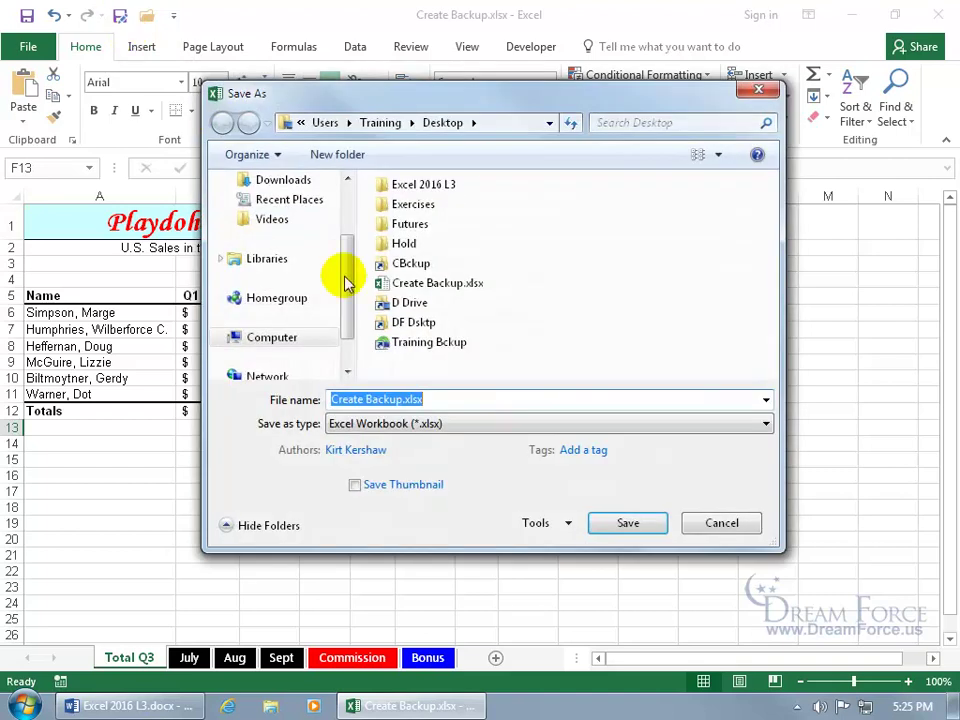
# Turn on Always create backup in the Save As General Options
pyautogui.click(571, 526)
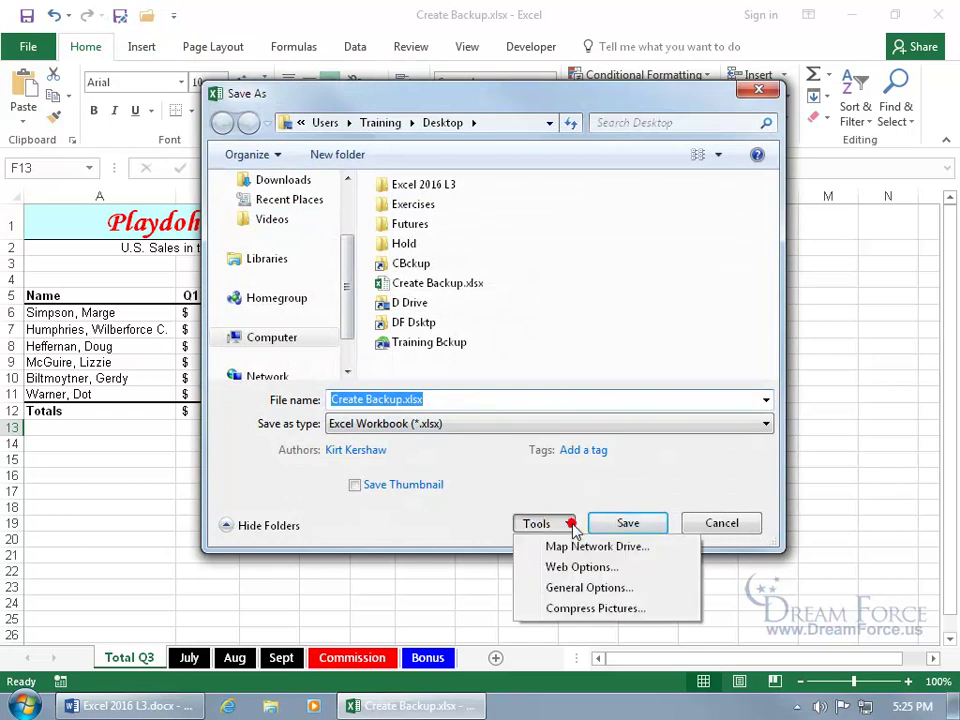
pyautogui.click(583, 590)
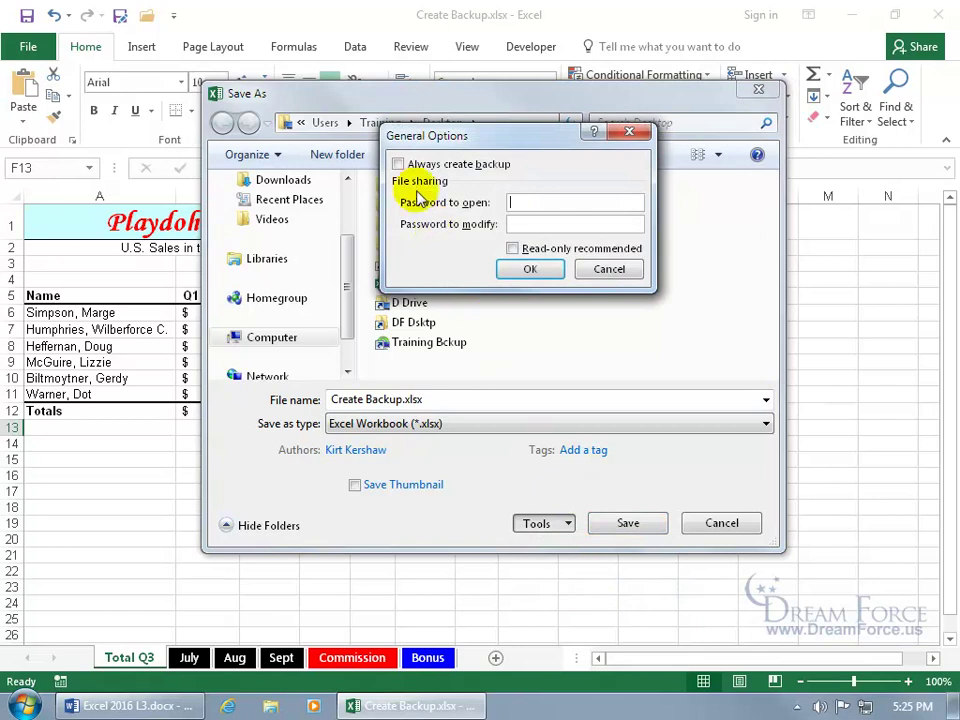
pyautogui.click(398, 164)
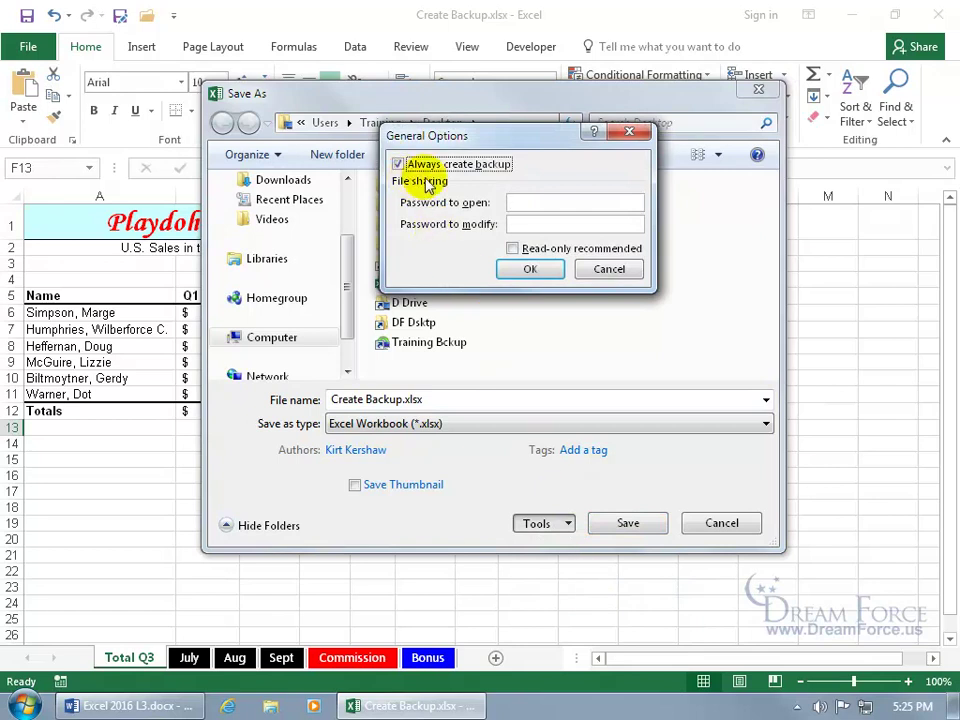
pyautogui.click(538, 270)
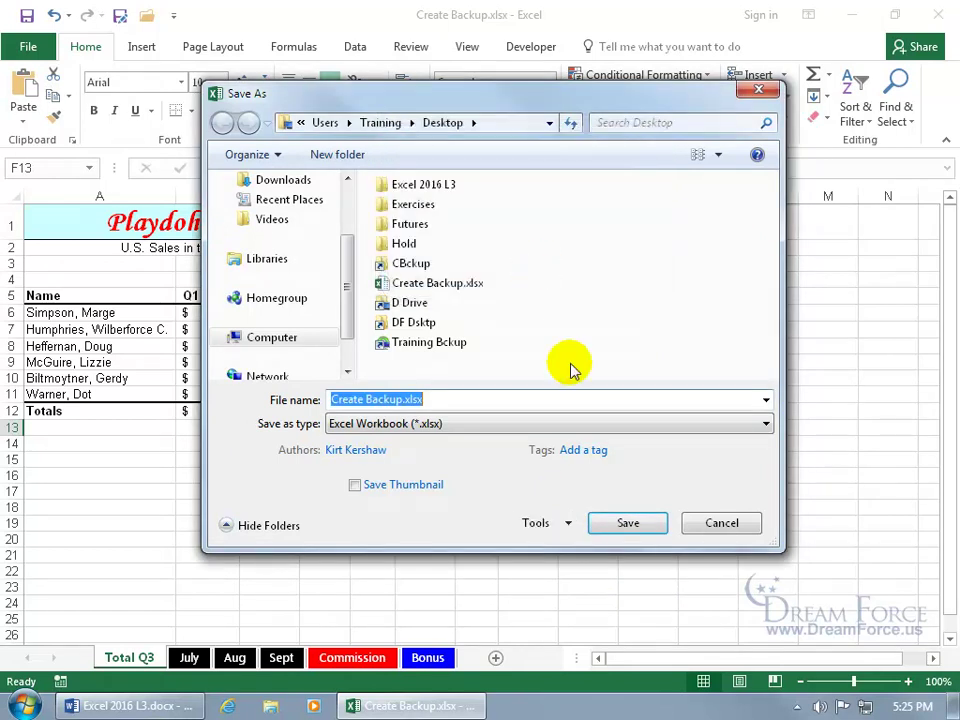
# Save over the existing Create Backup.xlsx and close Excel
pyautogui.click(621, 521)
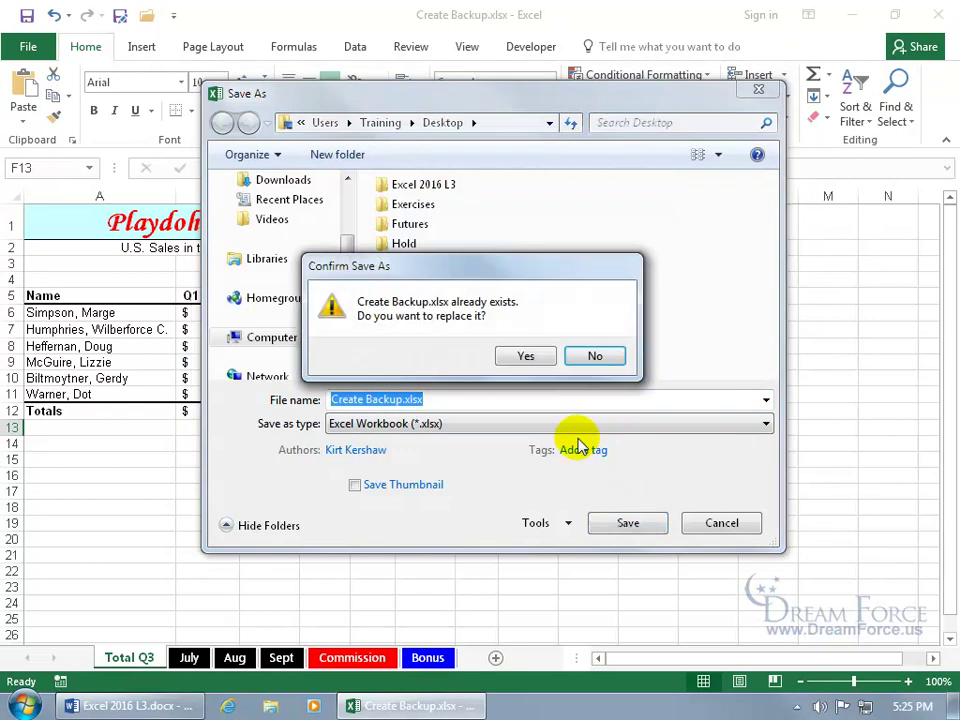
pyautogui.click(515, 357)
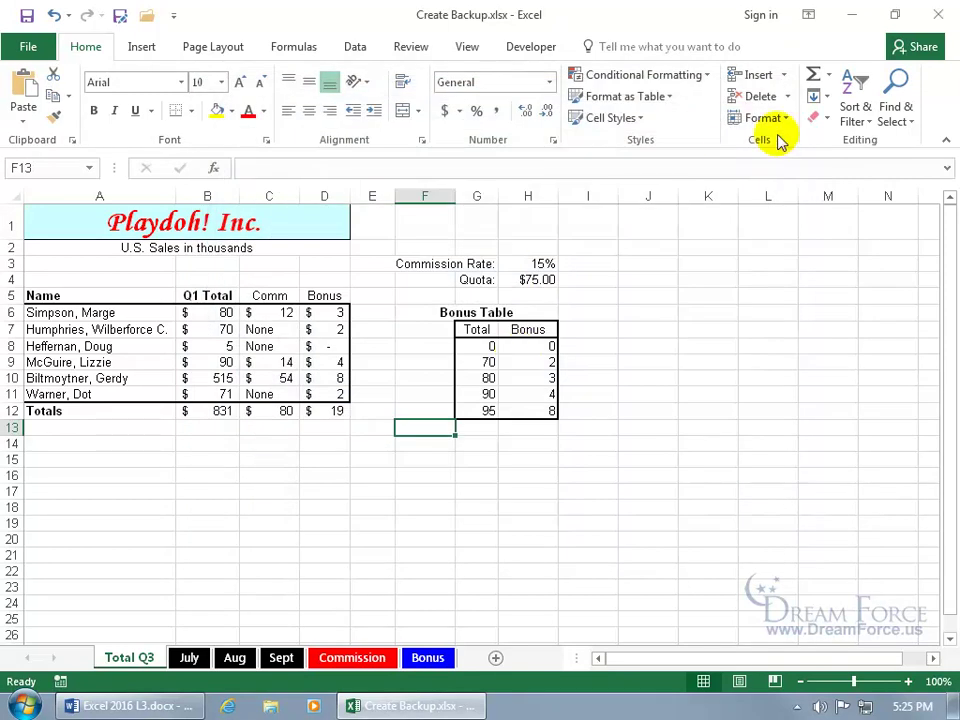
pyautogui.click(936, 16)
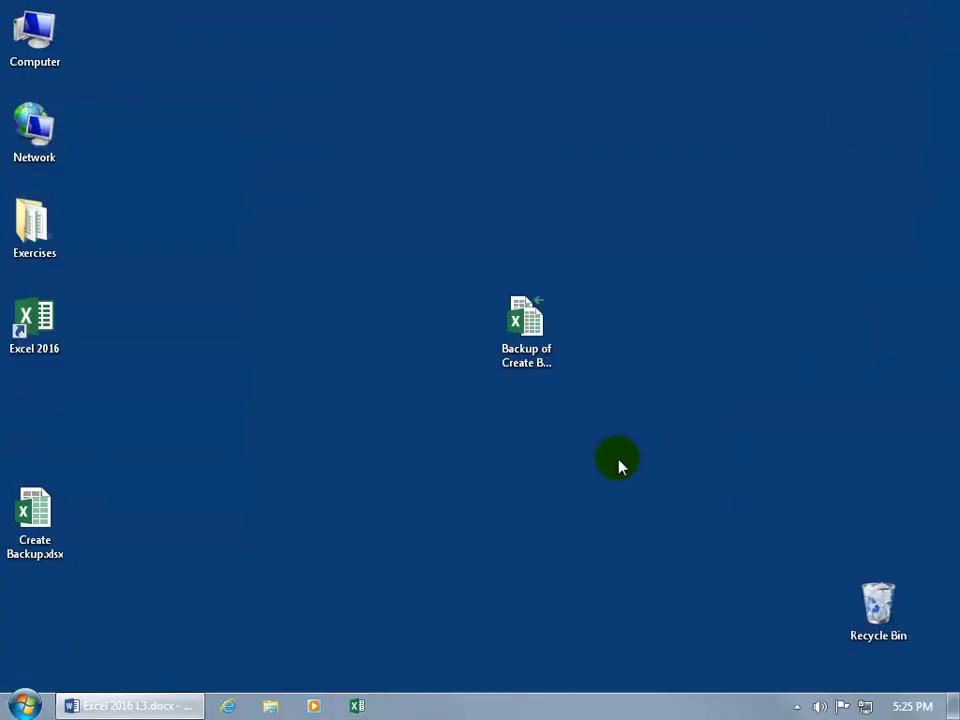
pyautogui.click(533, 350)
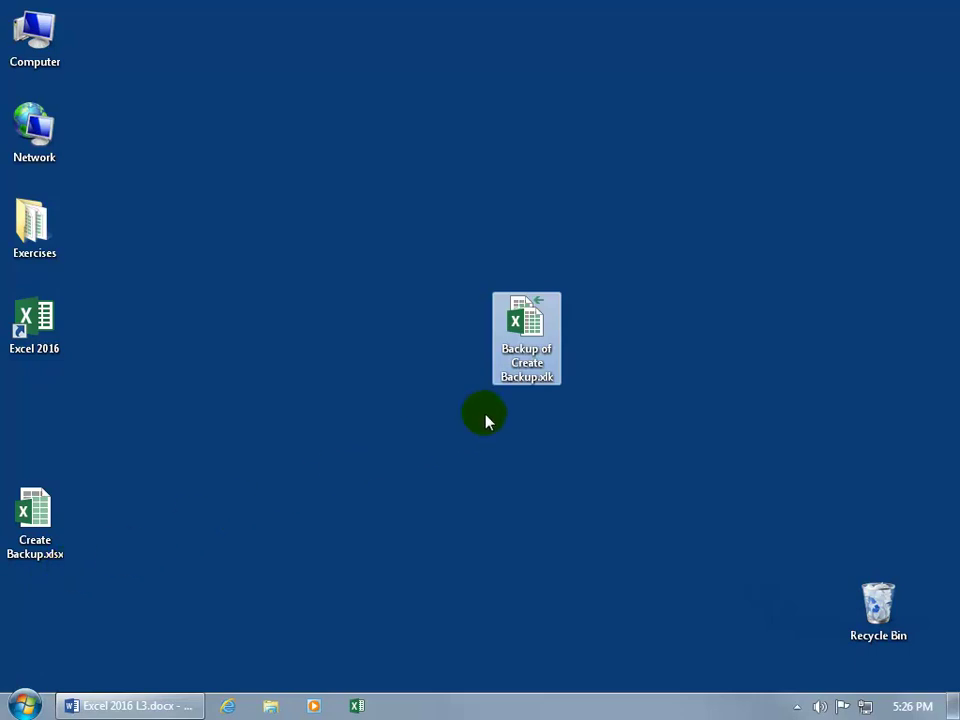
pyautogui.doubleClick(529, 343)
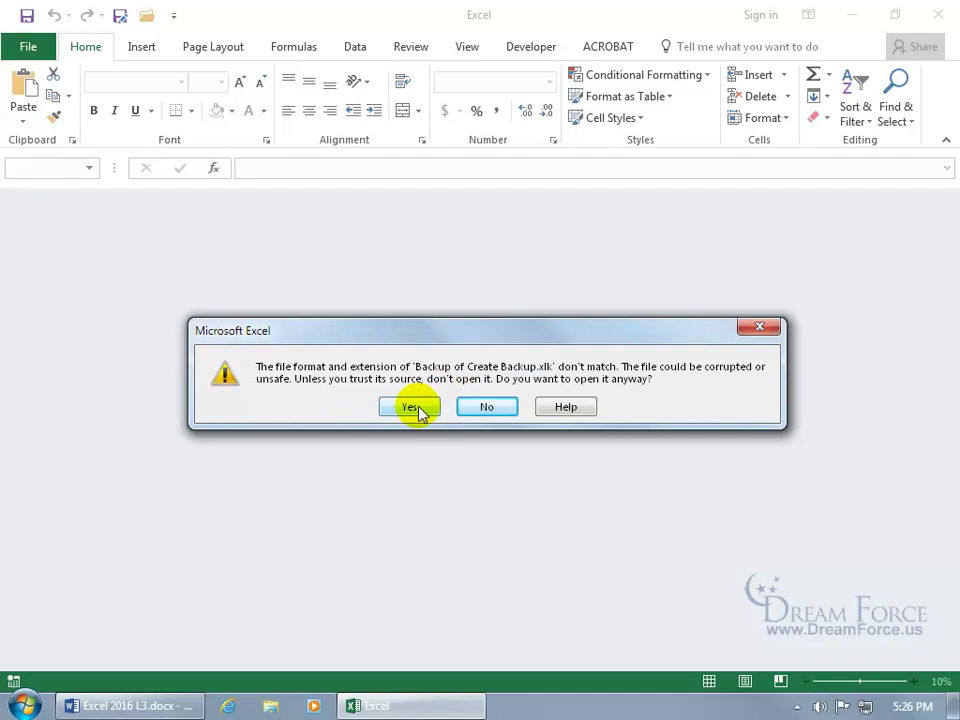
pyautogui.click(412, 408)
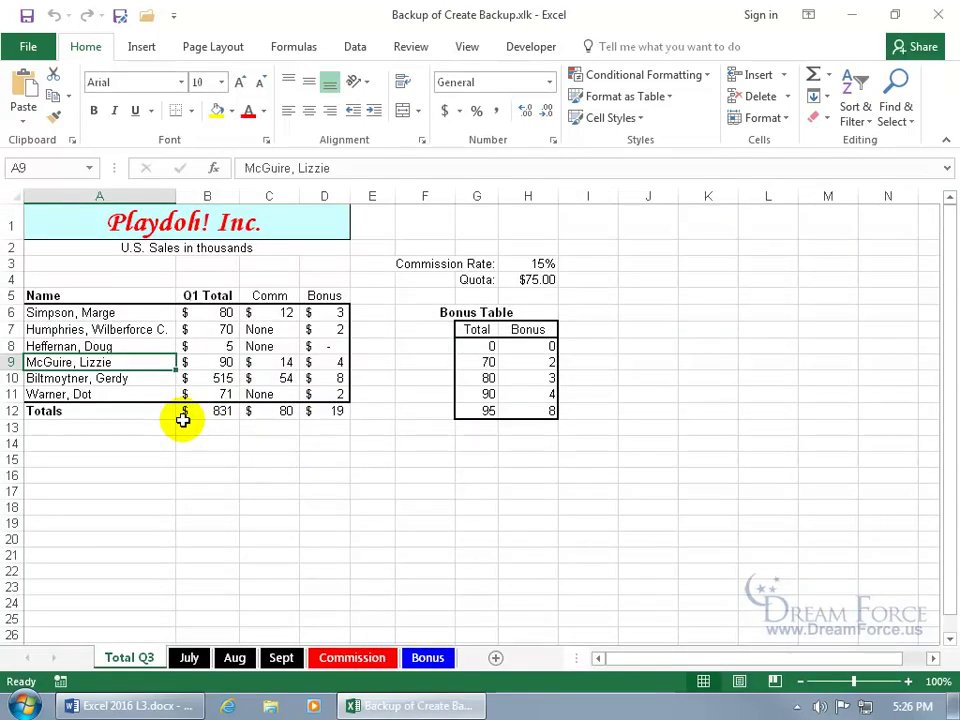
pyautogui.click(938, 14)
# Reopen Create Backup.xlsx, change A8 to 'Heffernan, Dougies', and save
pyautogui.doubleClick(34, 522)
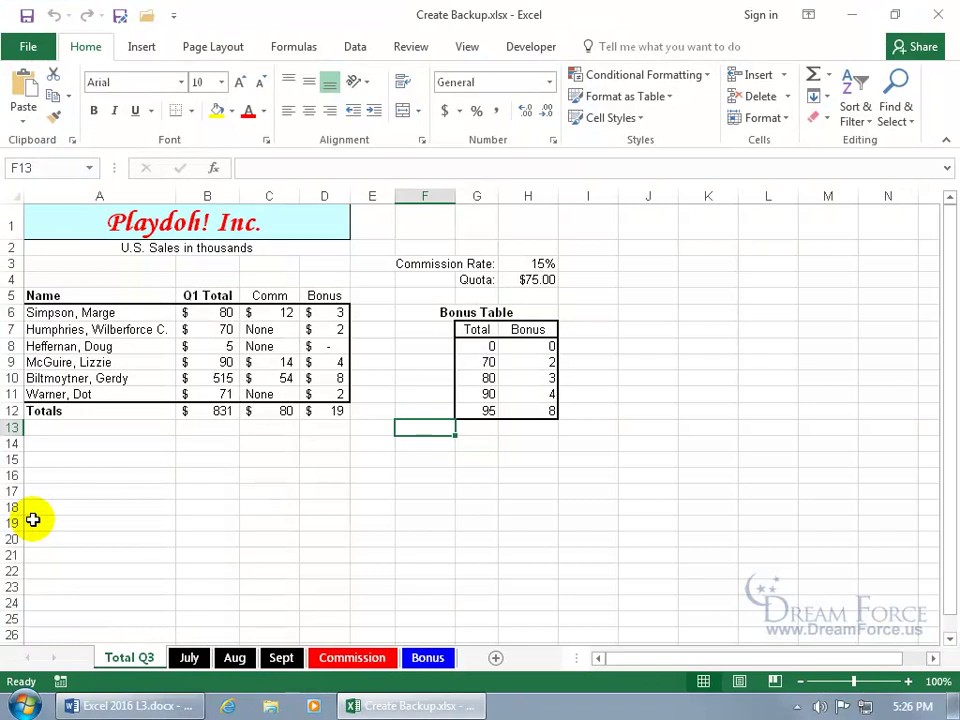
pyautogui.doubleClick(139, 346)
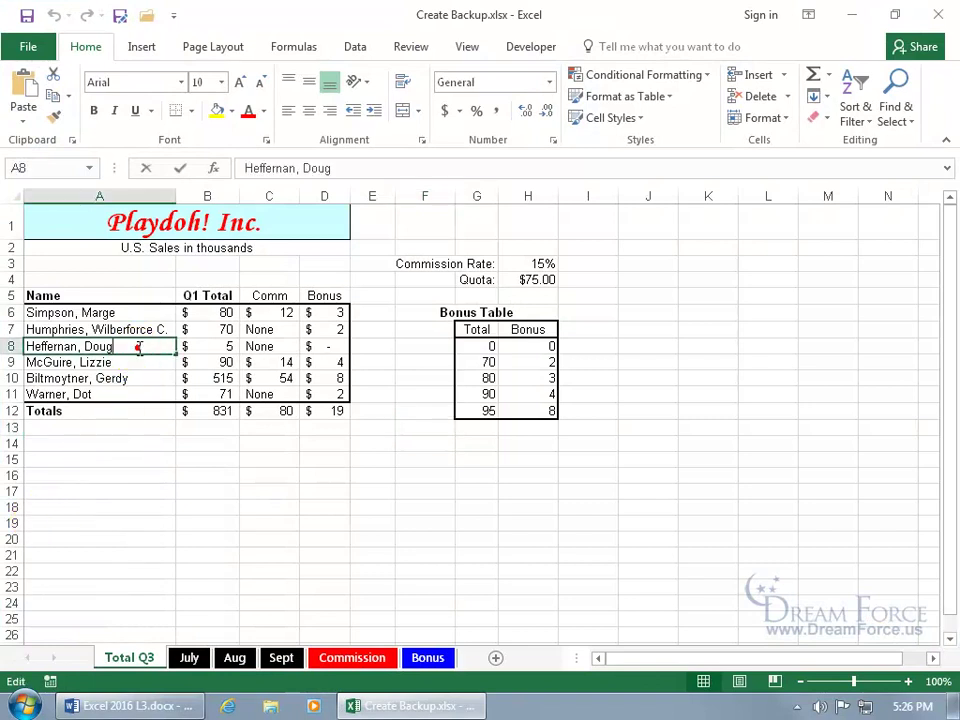
pyautogui.write('ies')
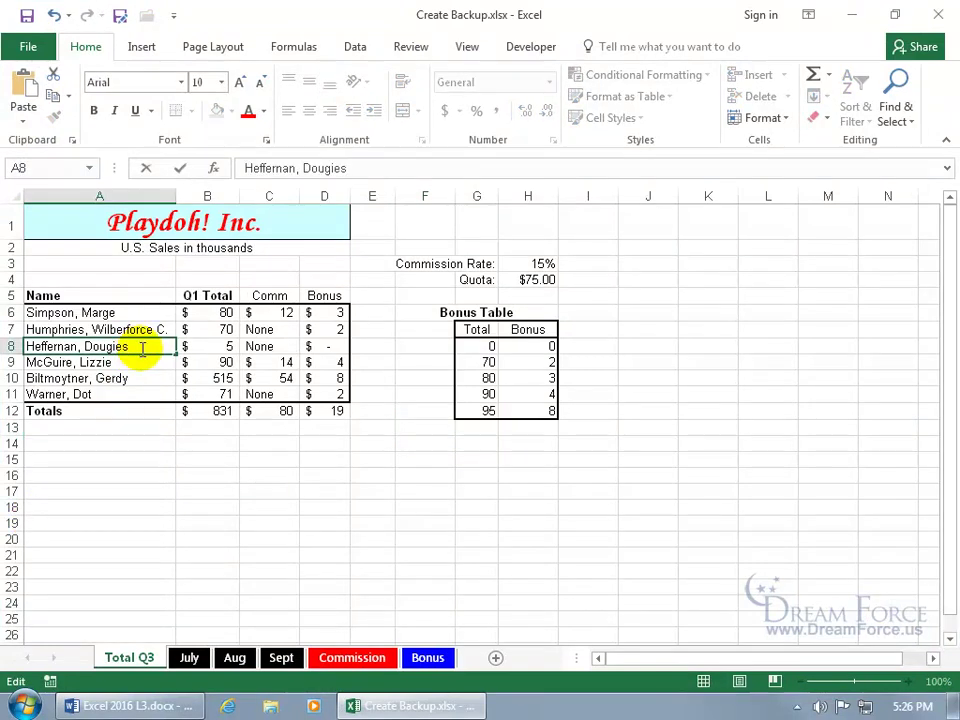
pyautogui.press('Return')
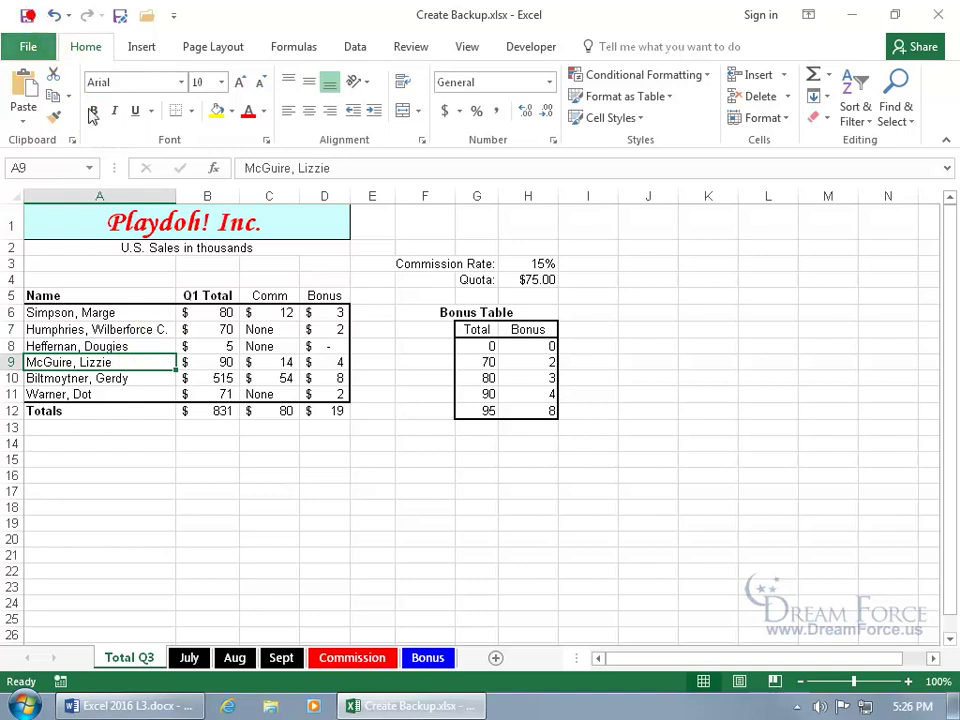
pyautogui.click(27, 16)
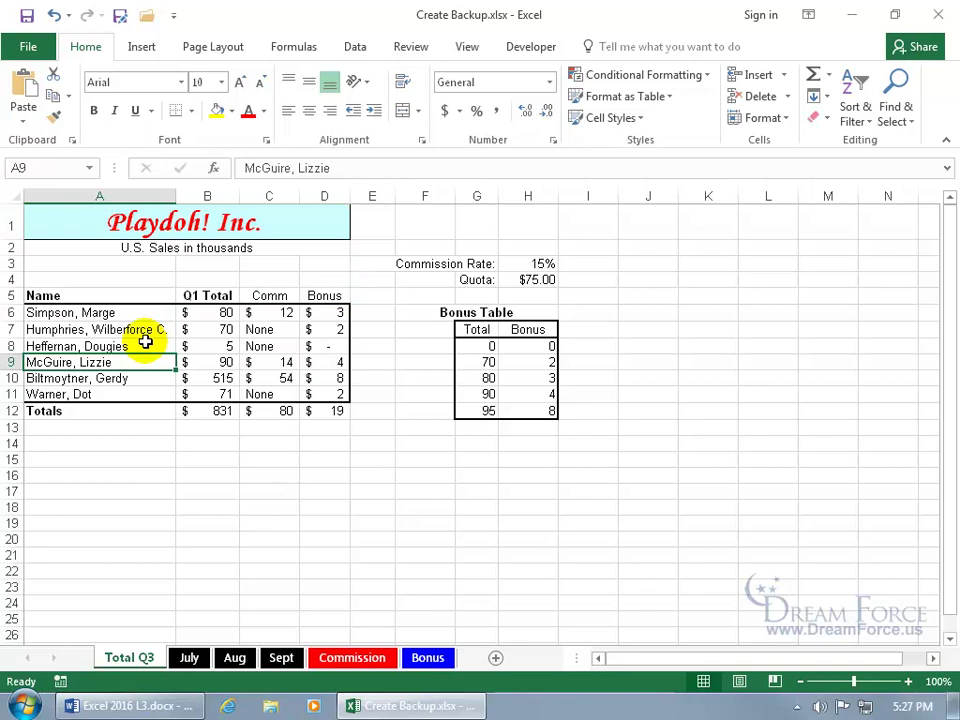
# Close Excel, then check that Backup of Create Backup.xlk still shows 'Heffernan, Doug' in A8
pyautogui.click(938, 15)
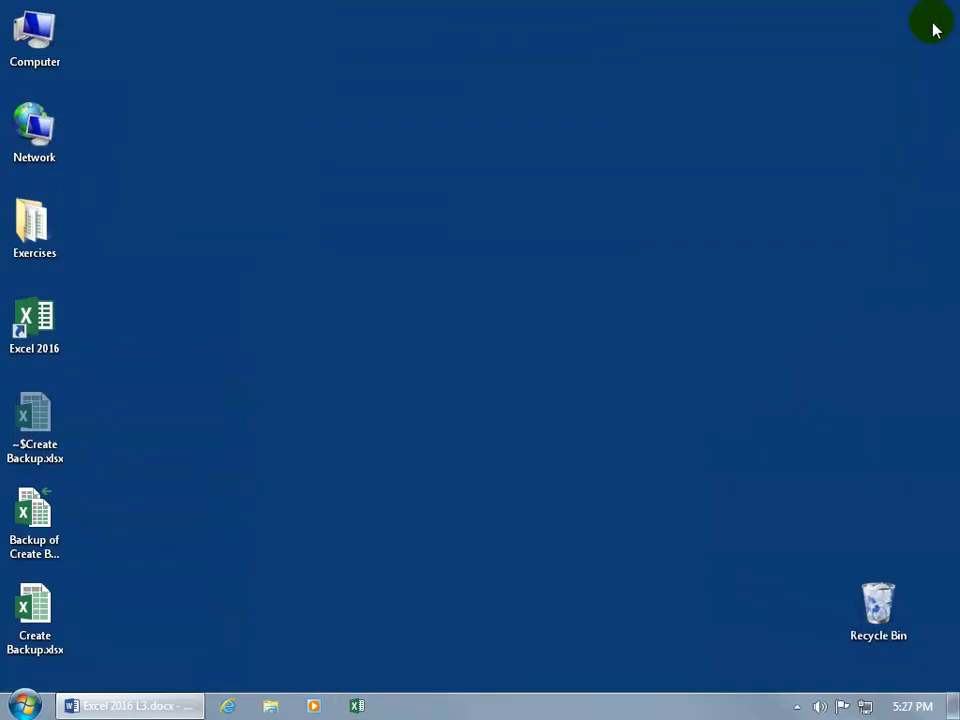
pyautogui.doubleClick(44, 530)
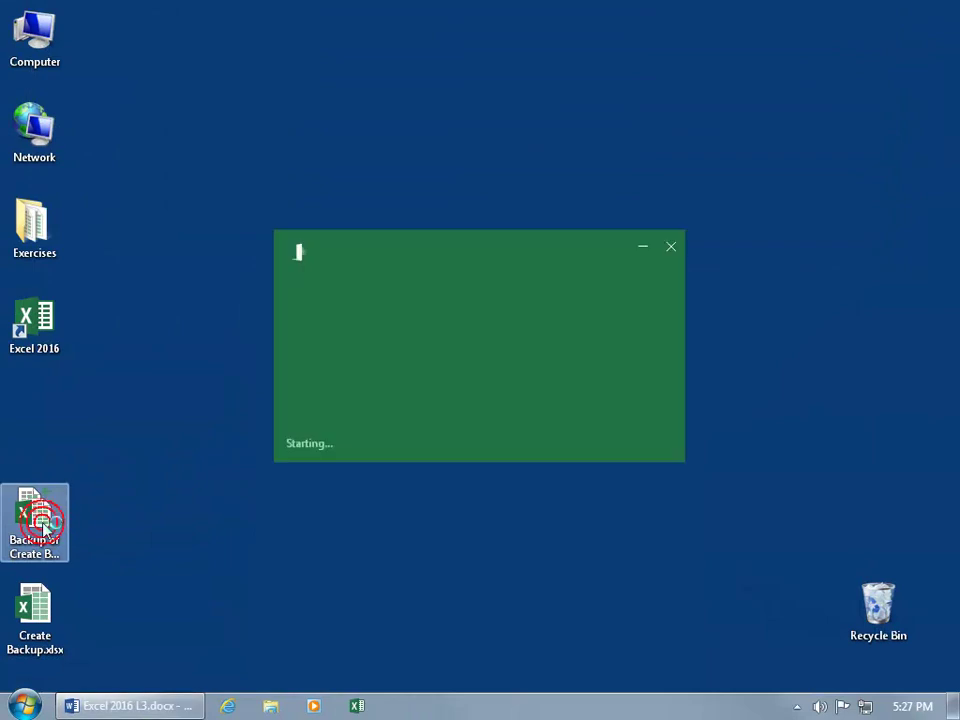
pyautogui.click(400, 408)
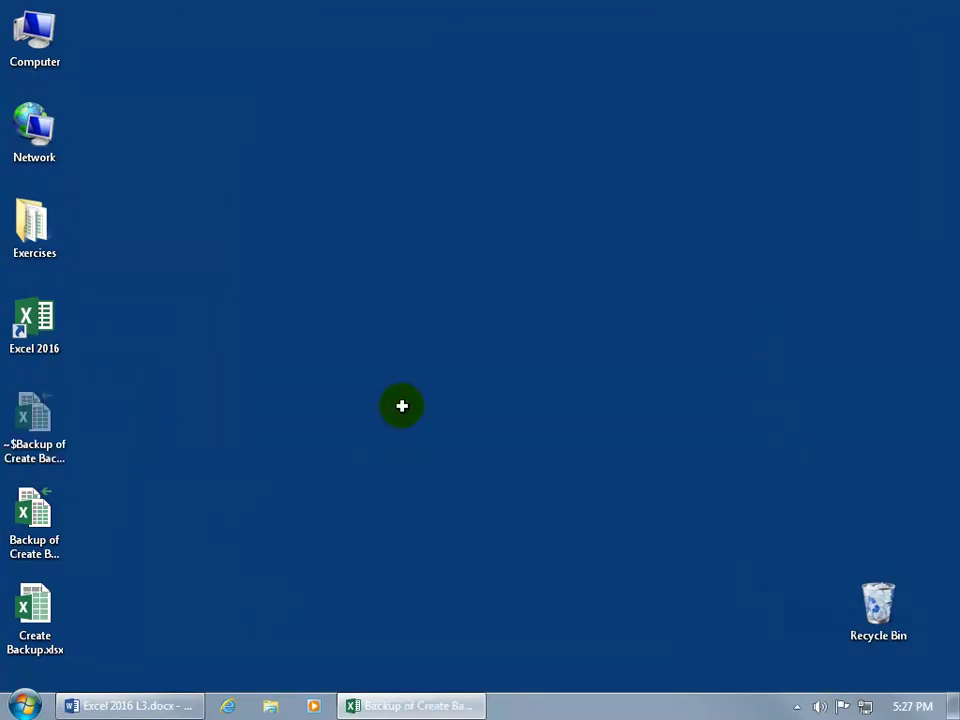
pyautogui.click(407, 704)
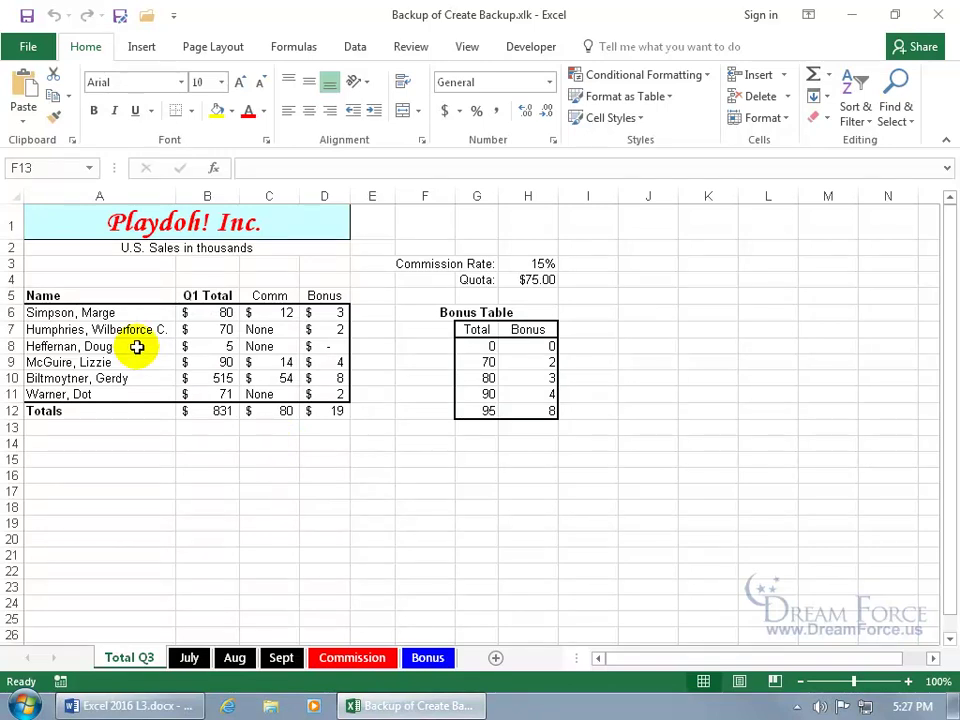
pyautogui.click(937, 14)
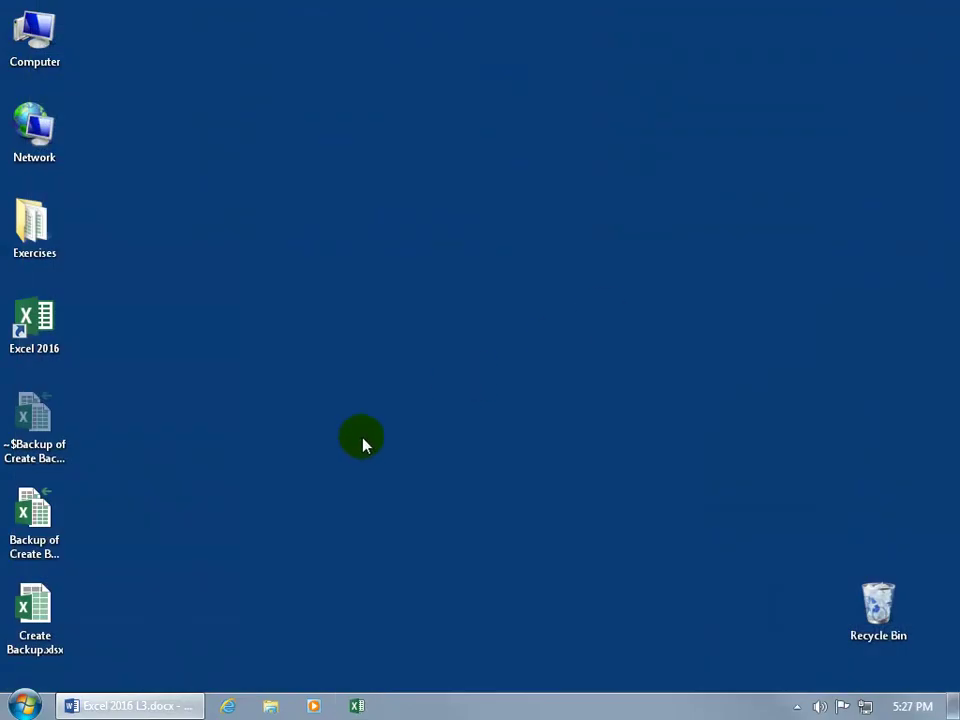
# Change A8 of Create Backup.xlsx to 'Heffernan, Dougs', save, and close Excel
pyautogui.doubleClick(48, 610)
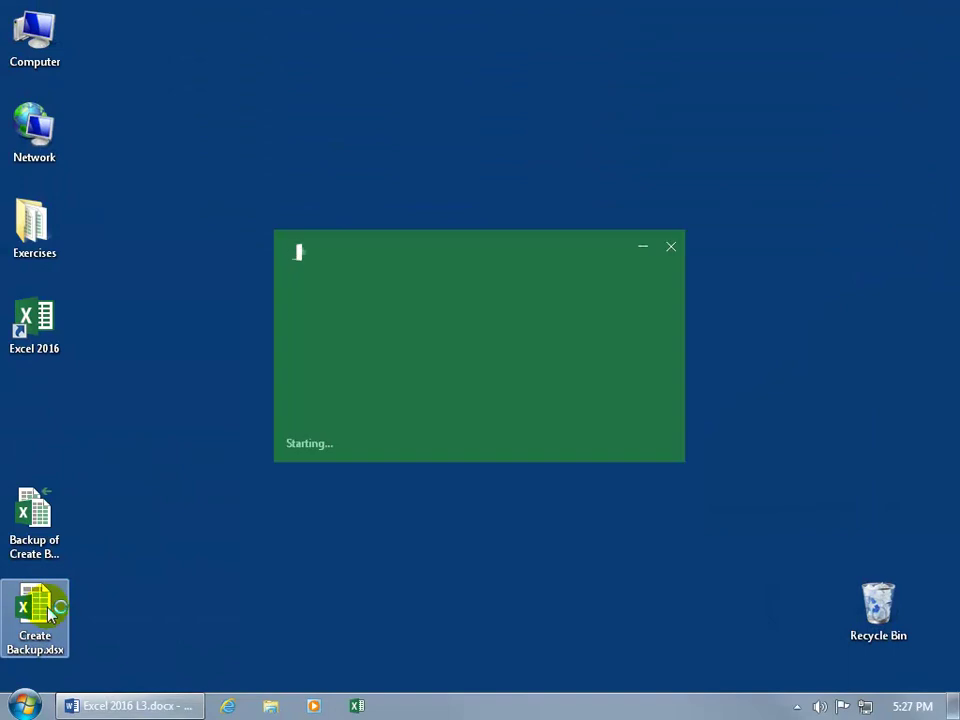
pyautogui.click(149, 347)
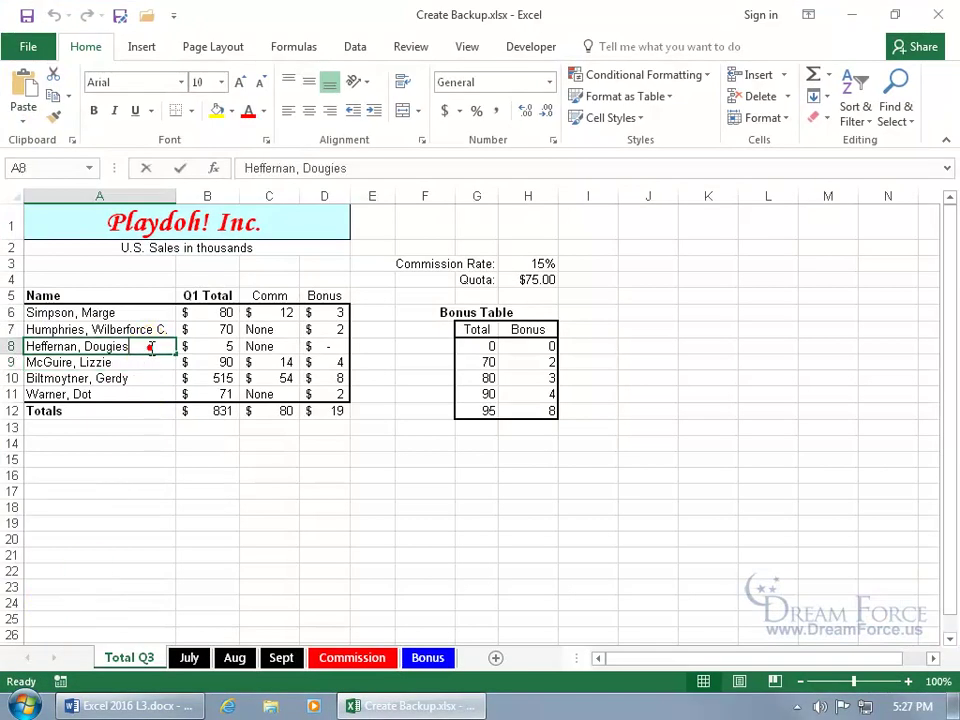
pyautogui.doubleClick(149, 347)
pyautogui.press('BackSpace')
pyautogui.press('BackSpace')
pyautogui.press('BackSpace')
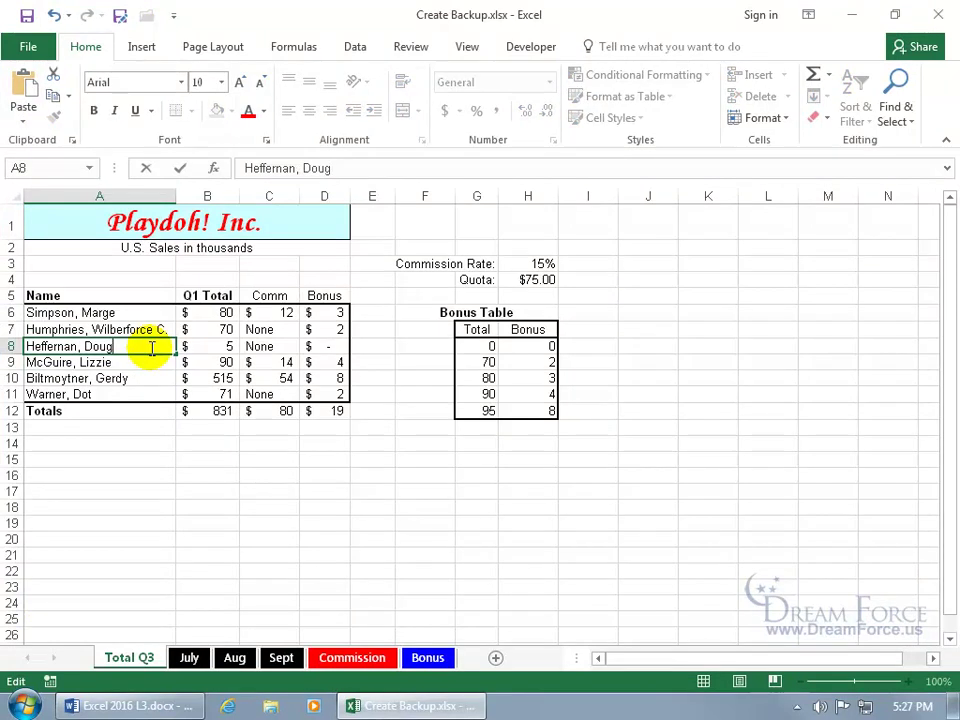
pyautogui.write('s')
pyautogui.press('Return')
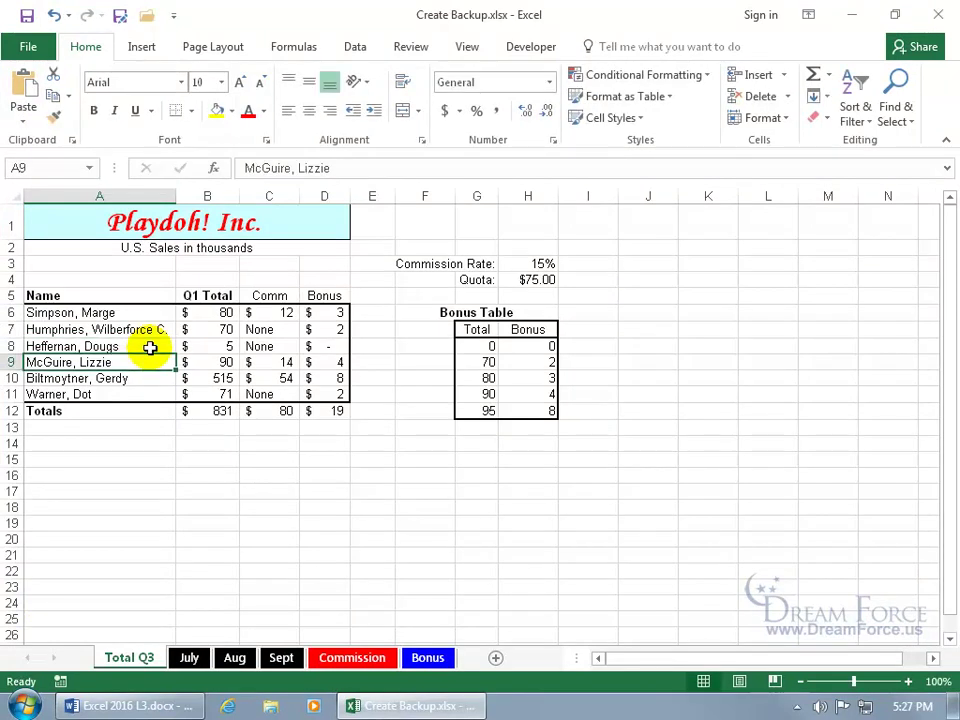
pyautogui.click(24, 13)
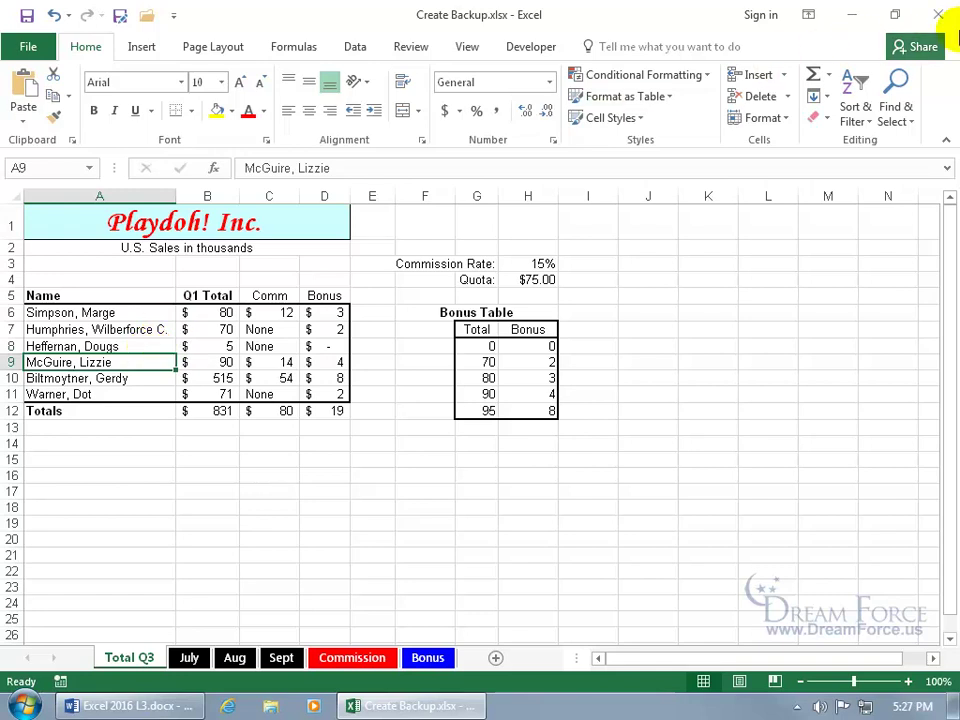
pyautogui.click(938, 15)
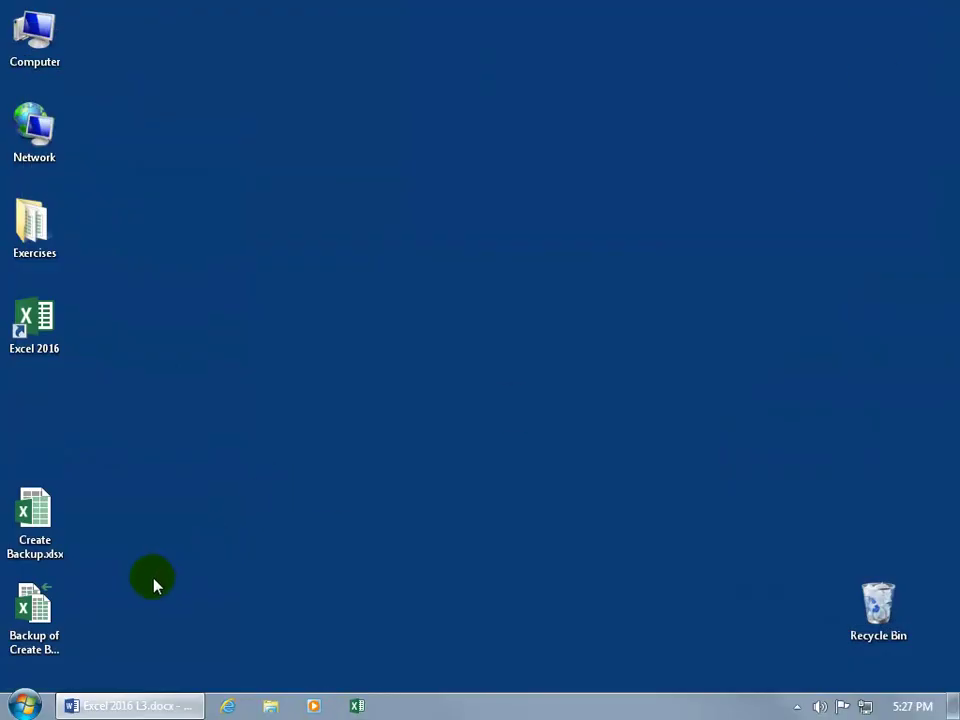
pyautogui.click(34, 607)
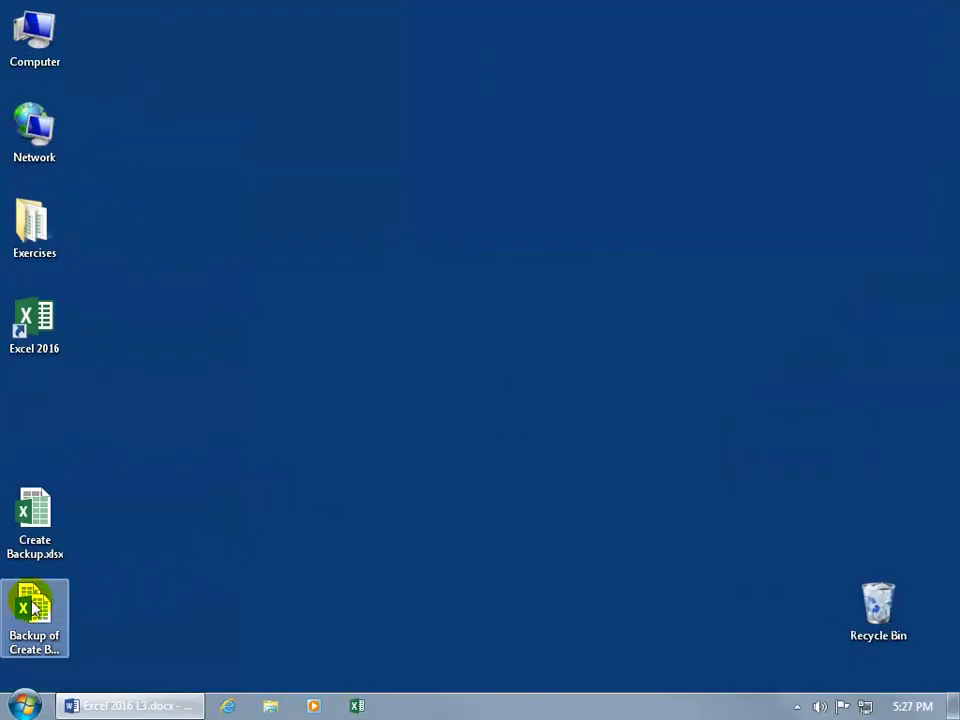
pyautogui.doubleClick(34, 607)
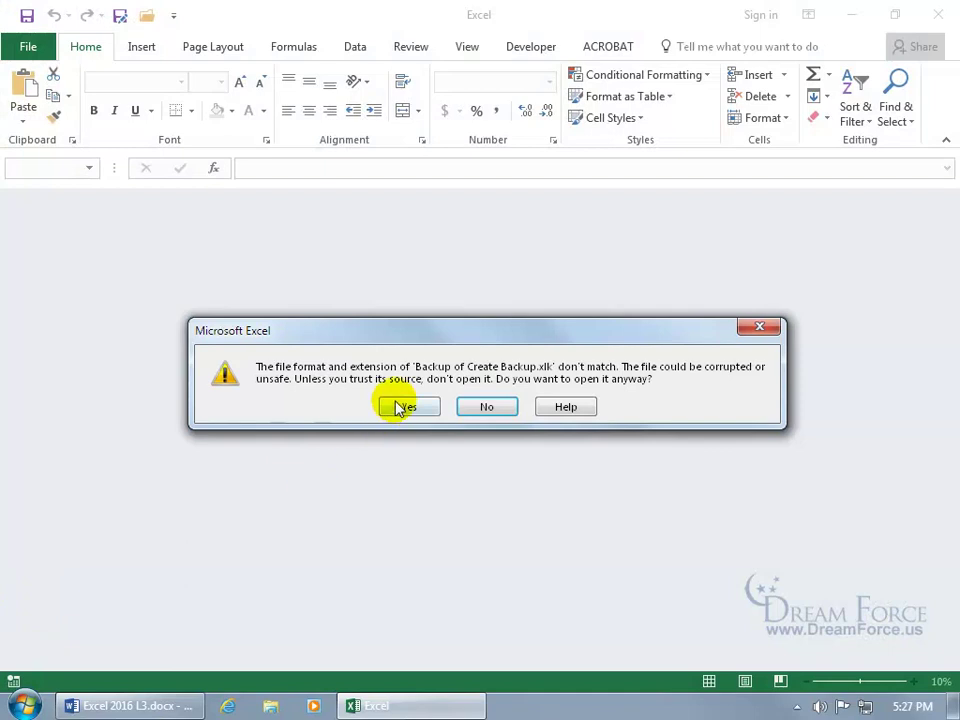
pyautogui.click(402, 407)
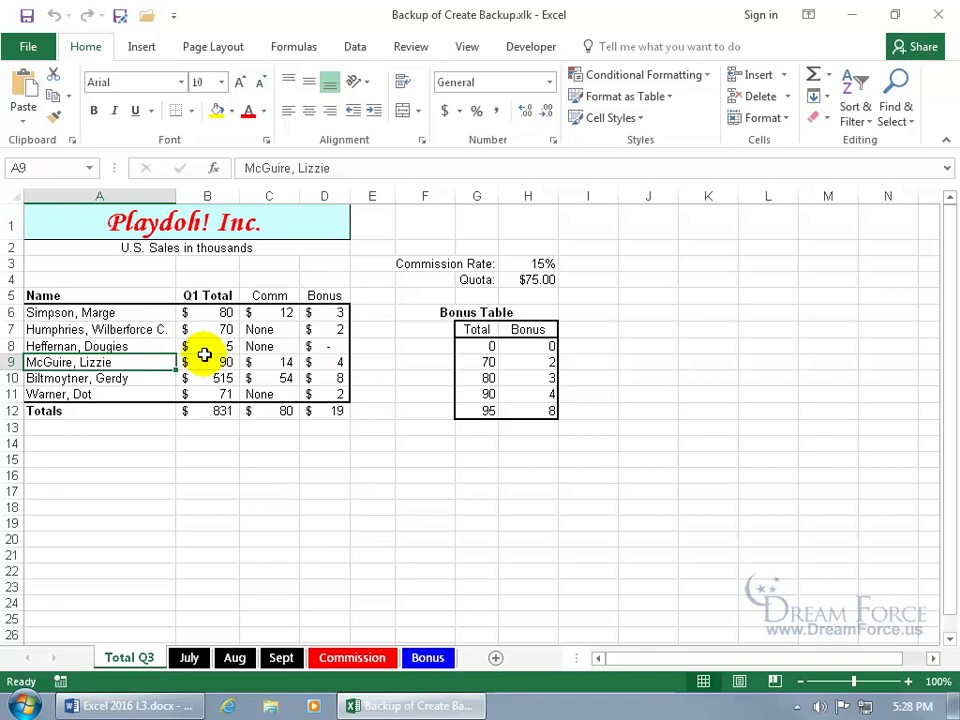
pyautogui.click(937, 15)
pyautogui.click(937, 18)
pyautogui.click(45, 515)
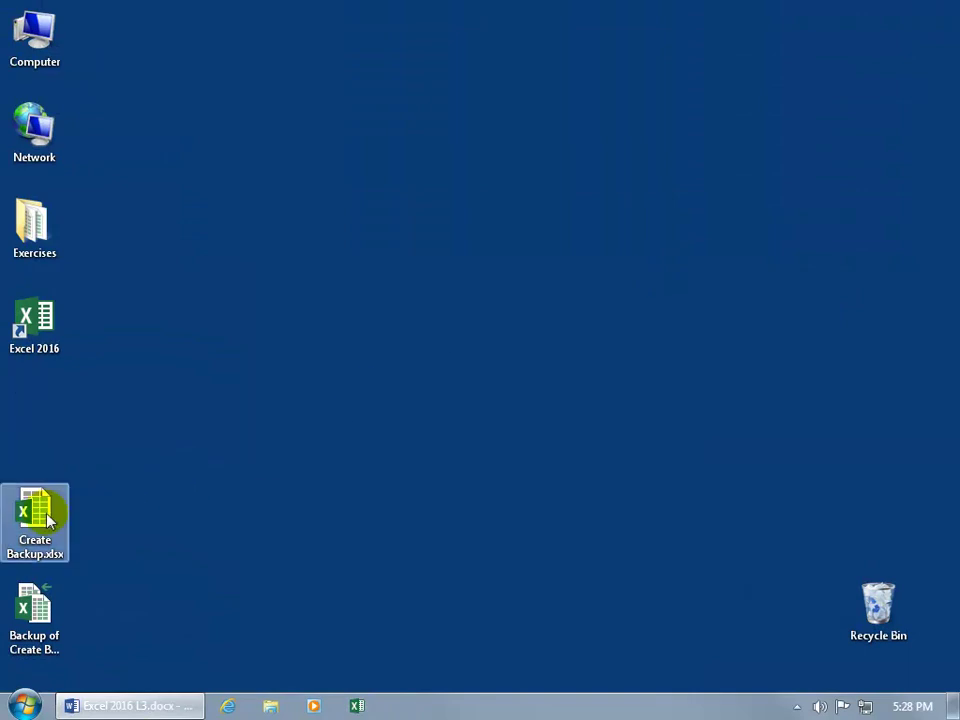
pyautogui.doubleClick(45, 515)
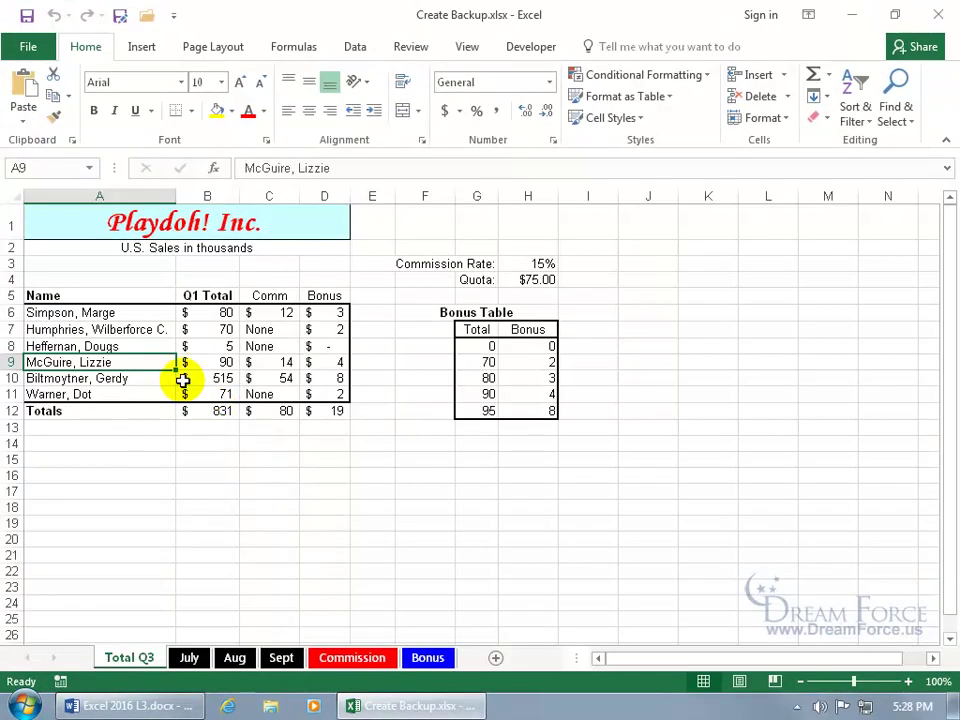
pyautogui.click(135, 346)
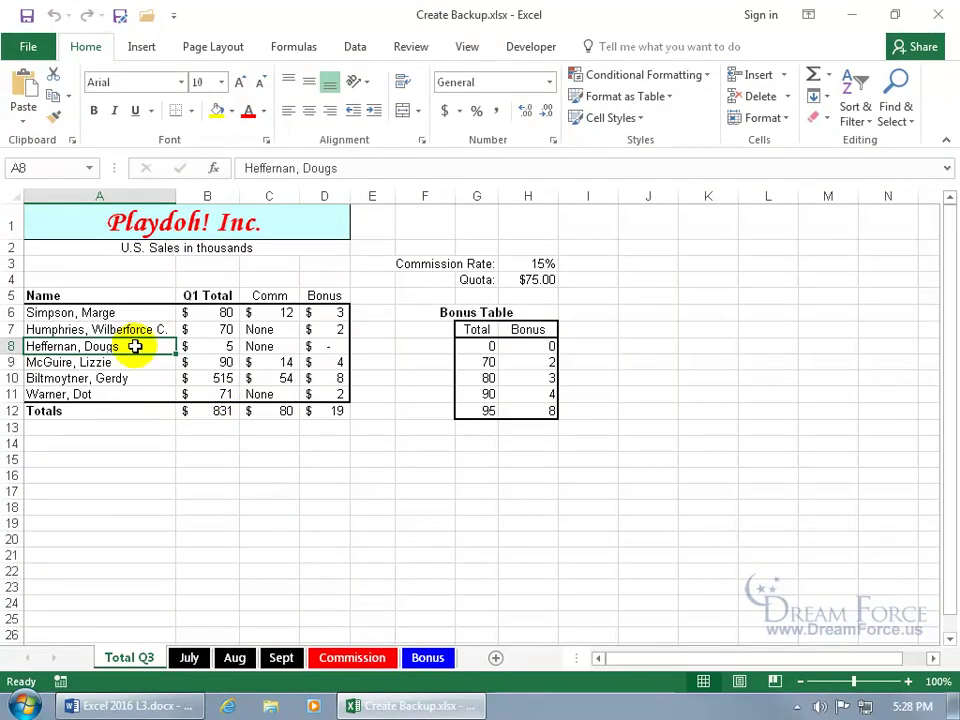
pyautogui.doubleClick(136, 347)
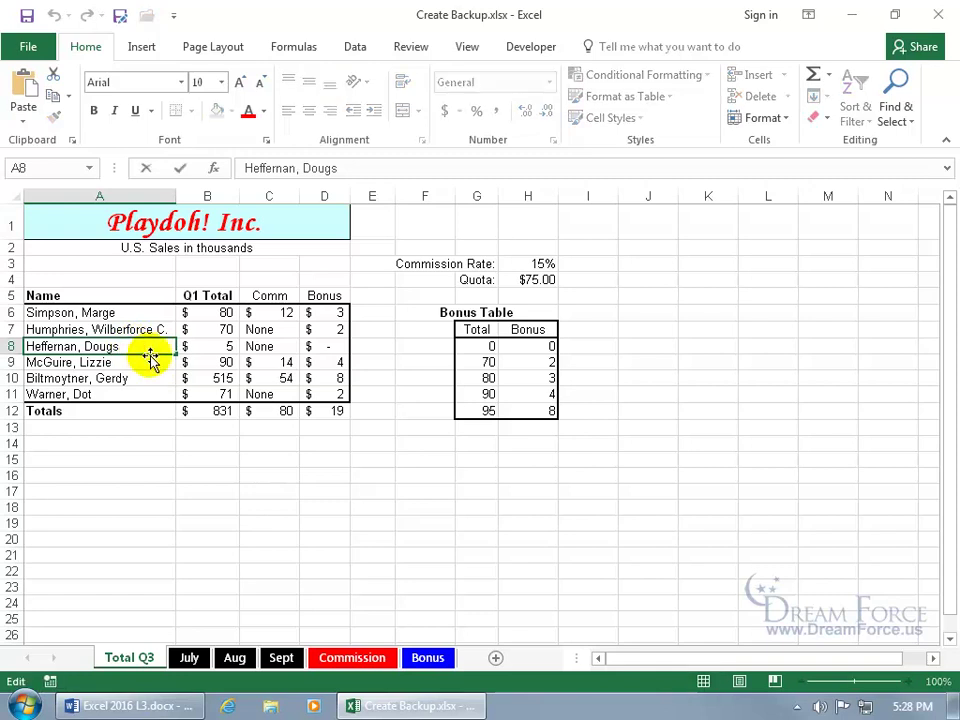
pyautogui.press('BackSpace')
pyautogui.press('BackSpace')
pyautogui.press('BackSpace')
pyautogui.press('BackSpace')
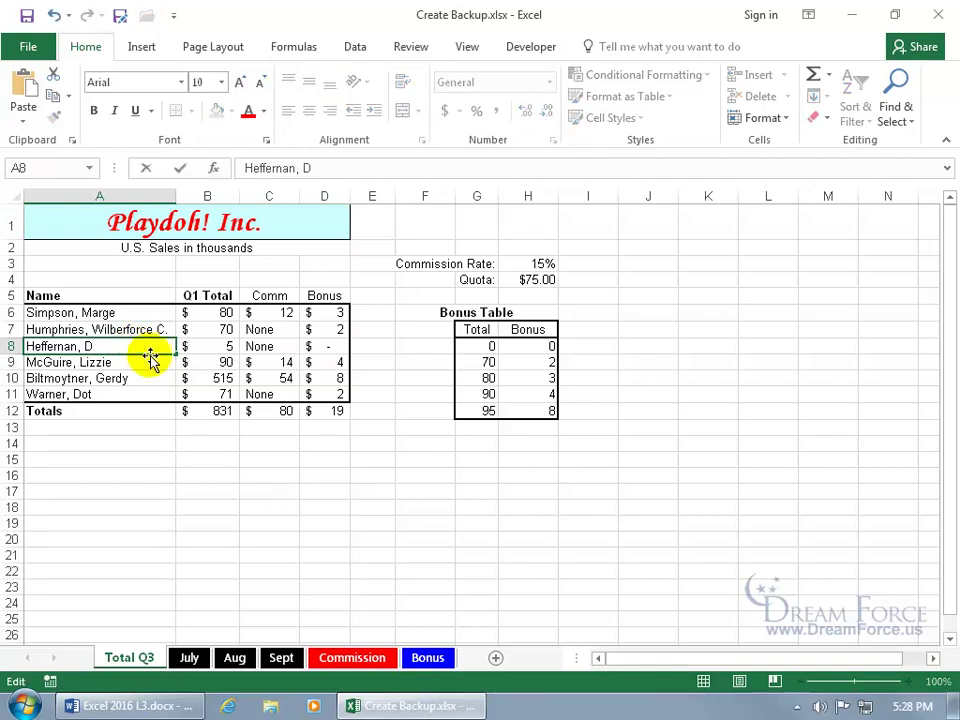
pyautogui.write('.')
pyautogui.press('Return')
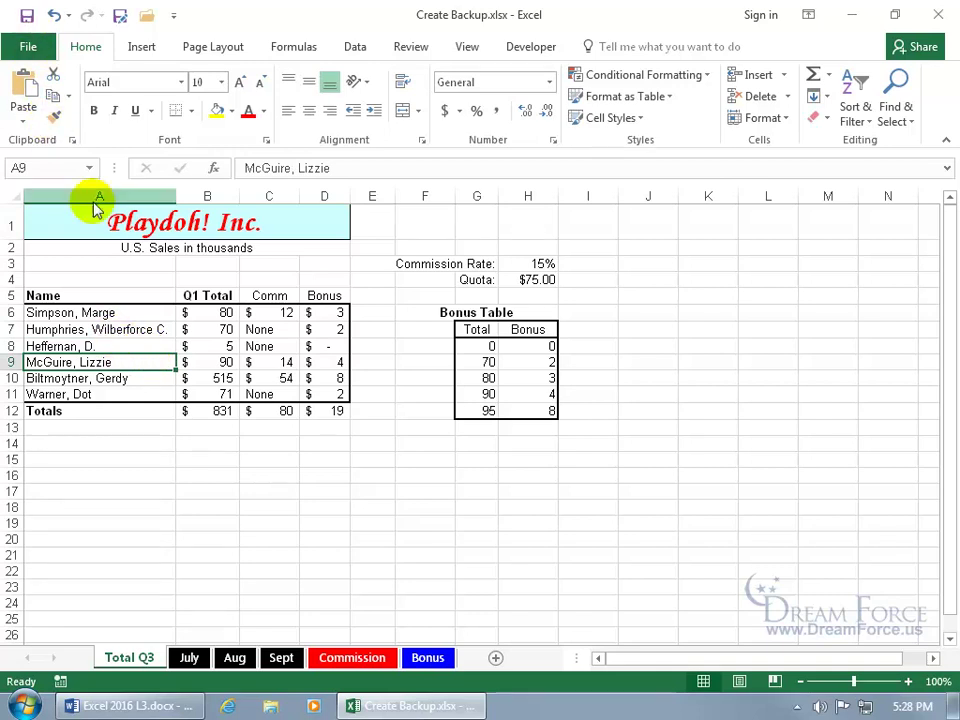
pyautogui.click(27, 16)
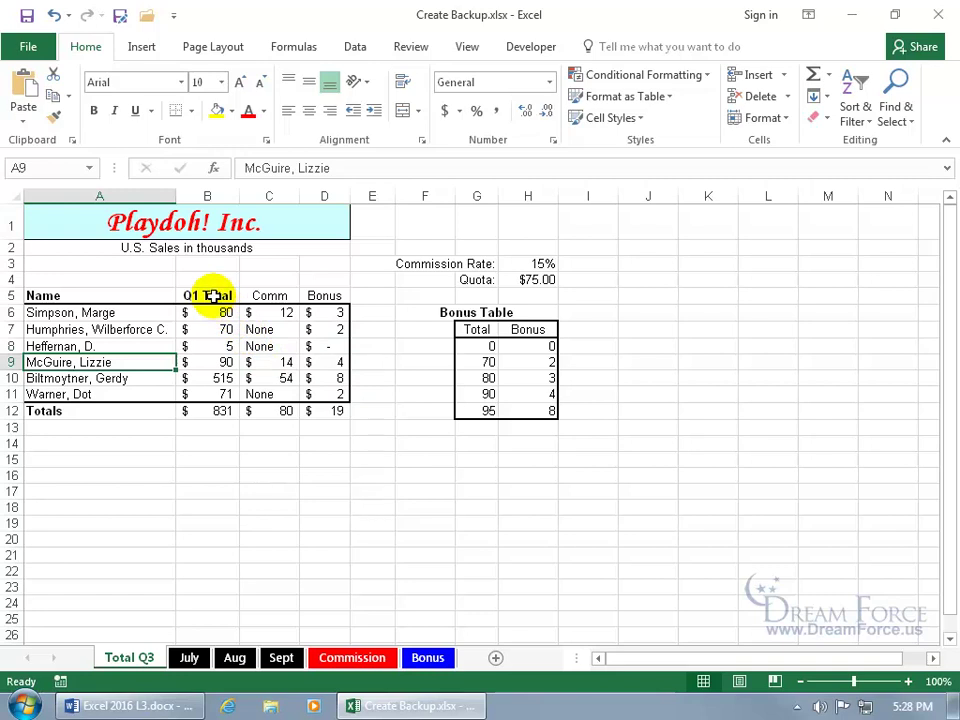
pyautogui.click(936, 14)
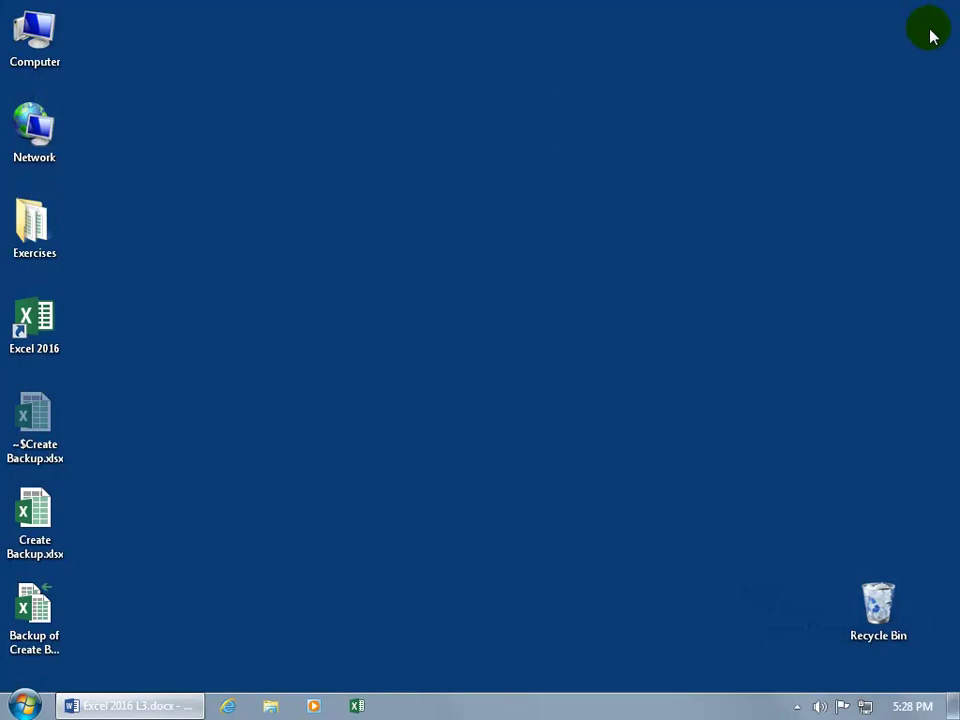
pyautogui.doubleClick(40, 612)
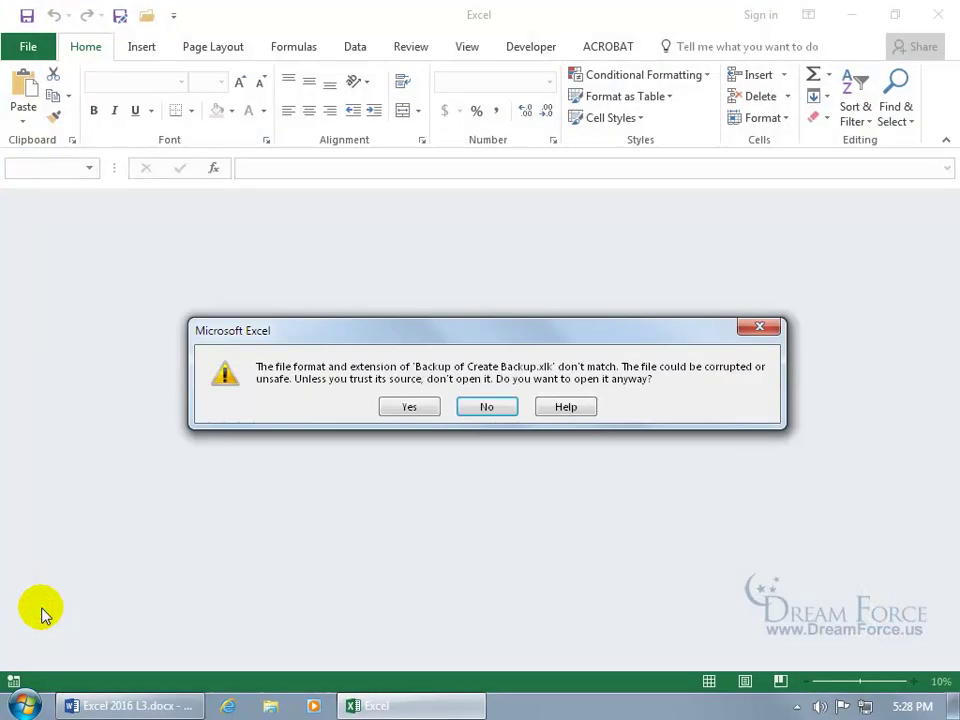
pyautogui.click(405, 408)
pyautogui.click(124, 348)
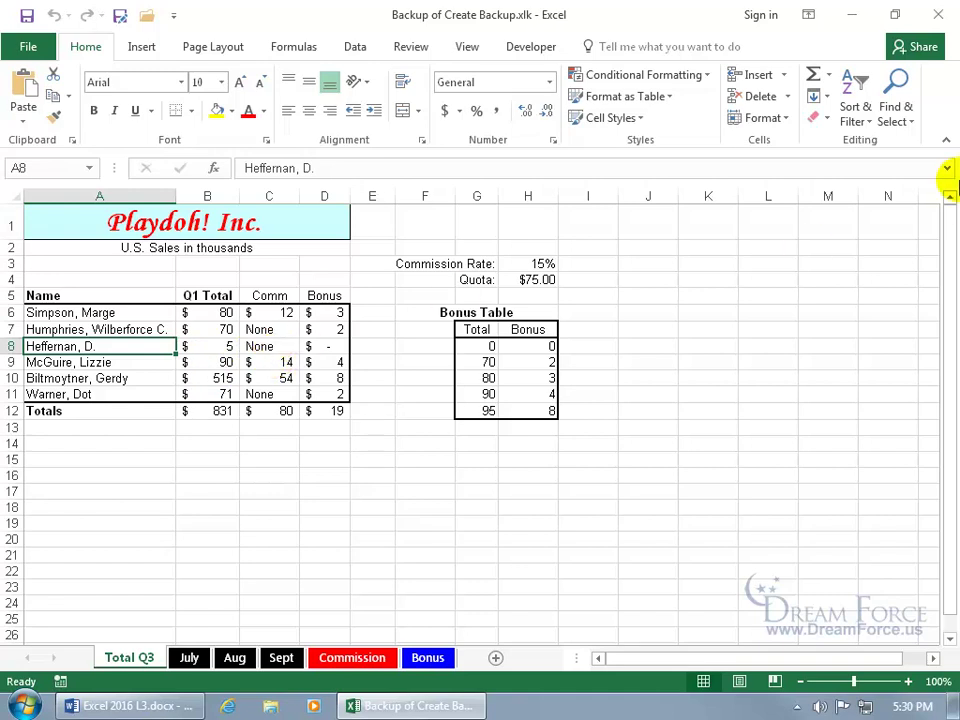
pyautogui.click(938, 14)
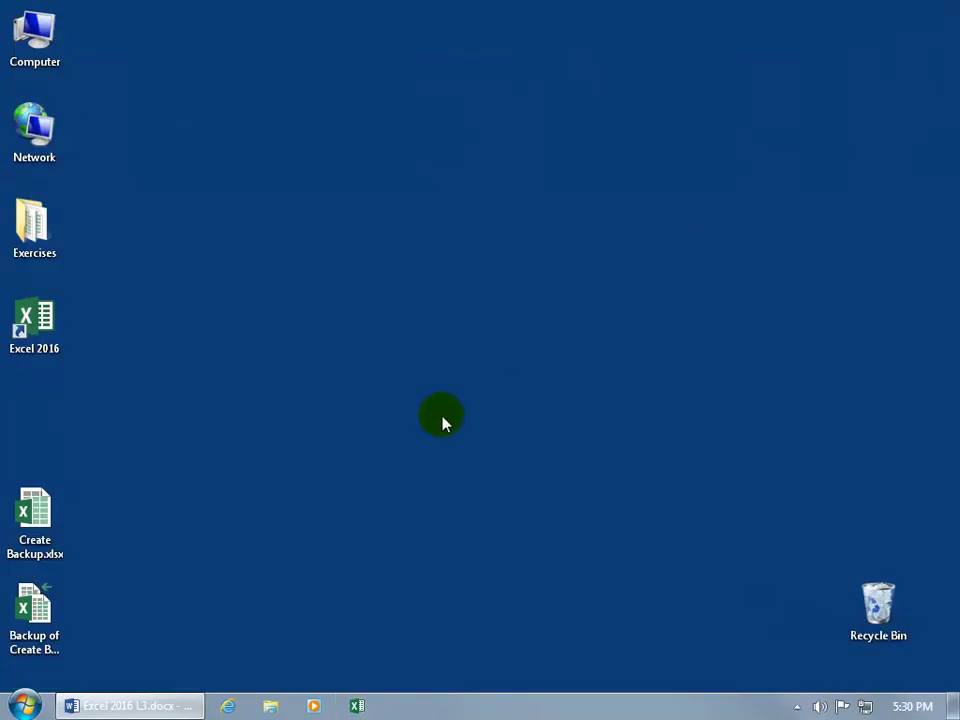
# Reopen Create Backup.xlsx and turn off Always create backup in the F12 Save As General Options
pyautogui.doubleClick(33, 527)
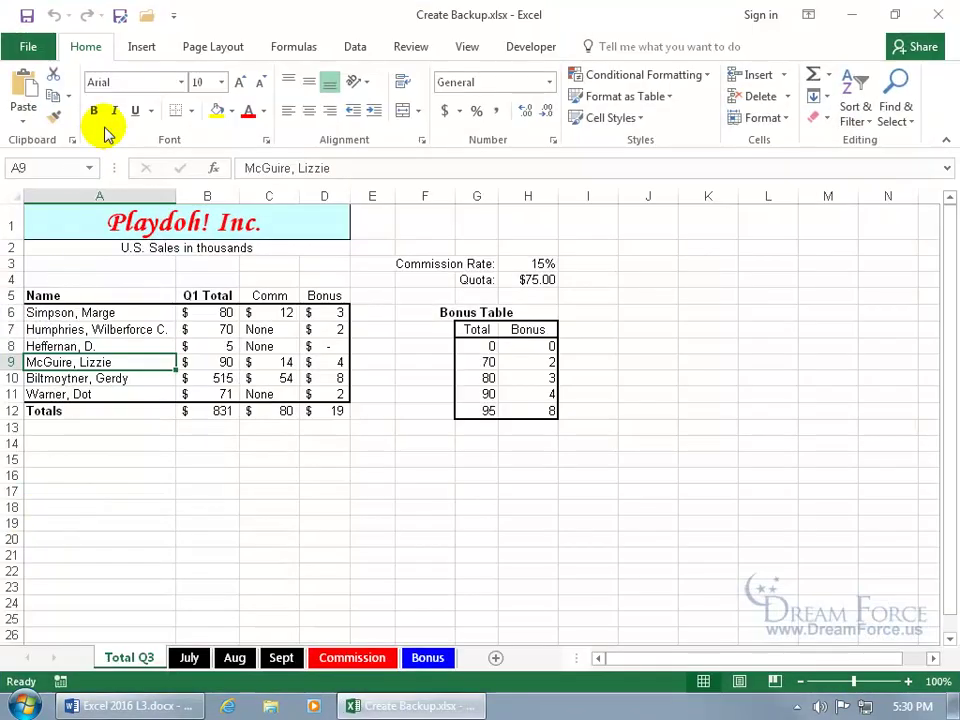
pyautogui.press('F12')
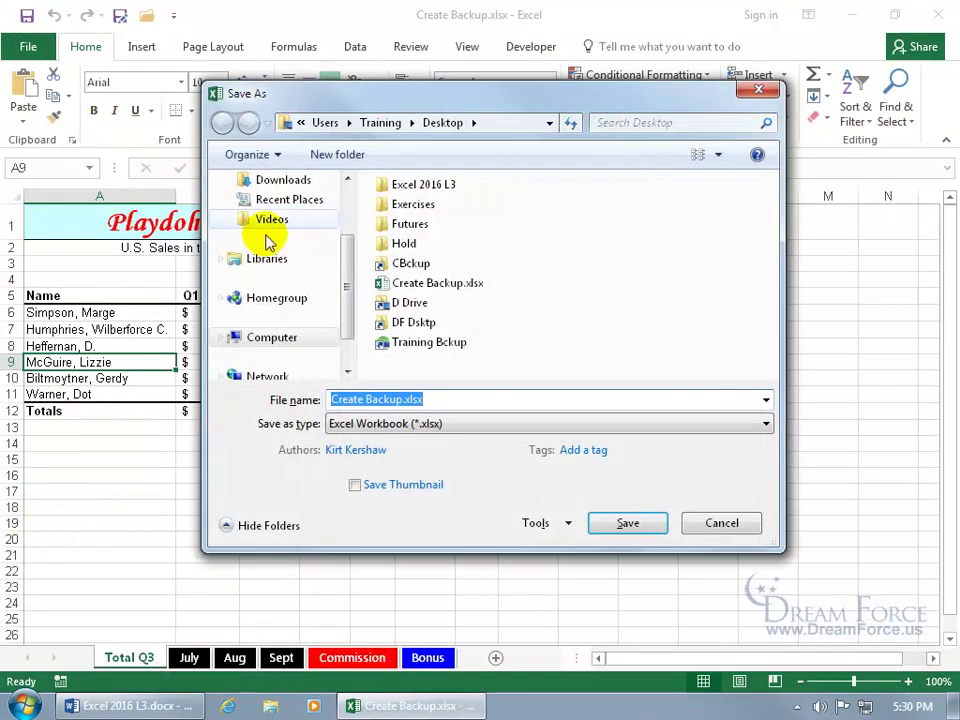
pyautogui.click(541, 525)
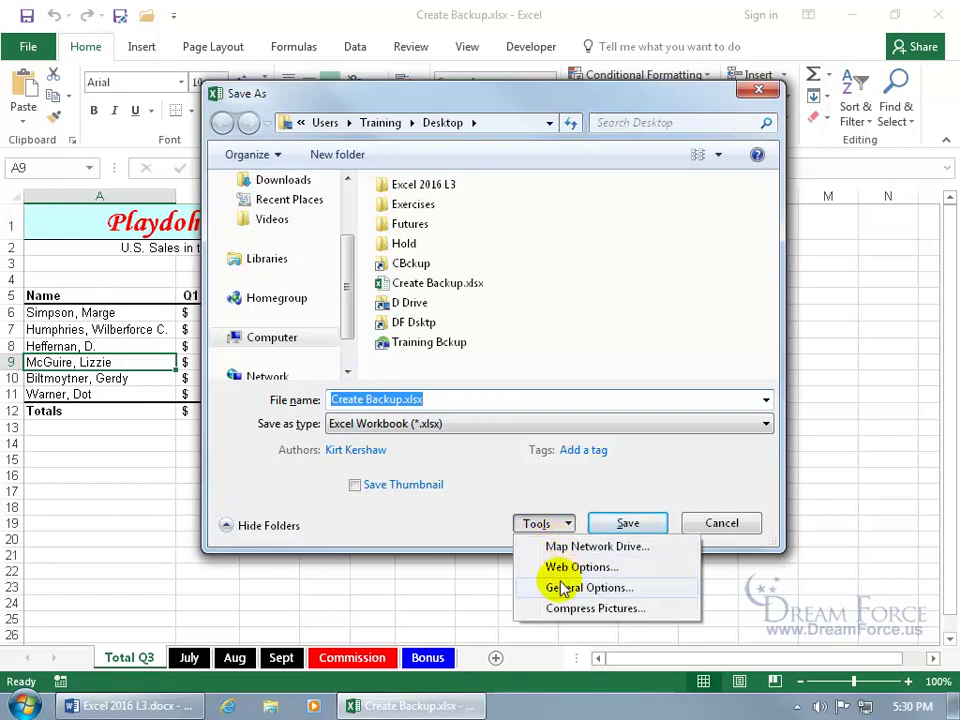
pyautogui.click(562, 588)
pyautogui.click(405, 163)
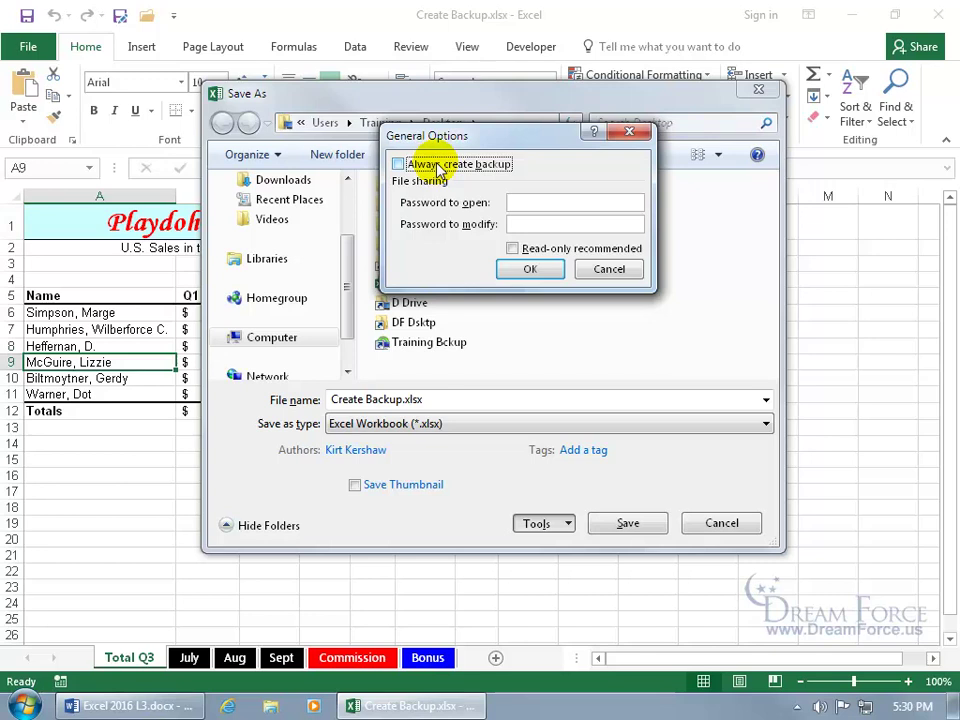
pyautogui.click(530, 269)
# Save over the existing Create Backup.xlsx and close Excel
pyautogui.click(614, 527)
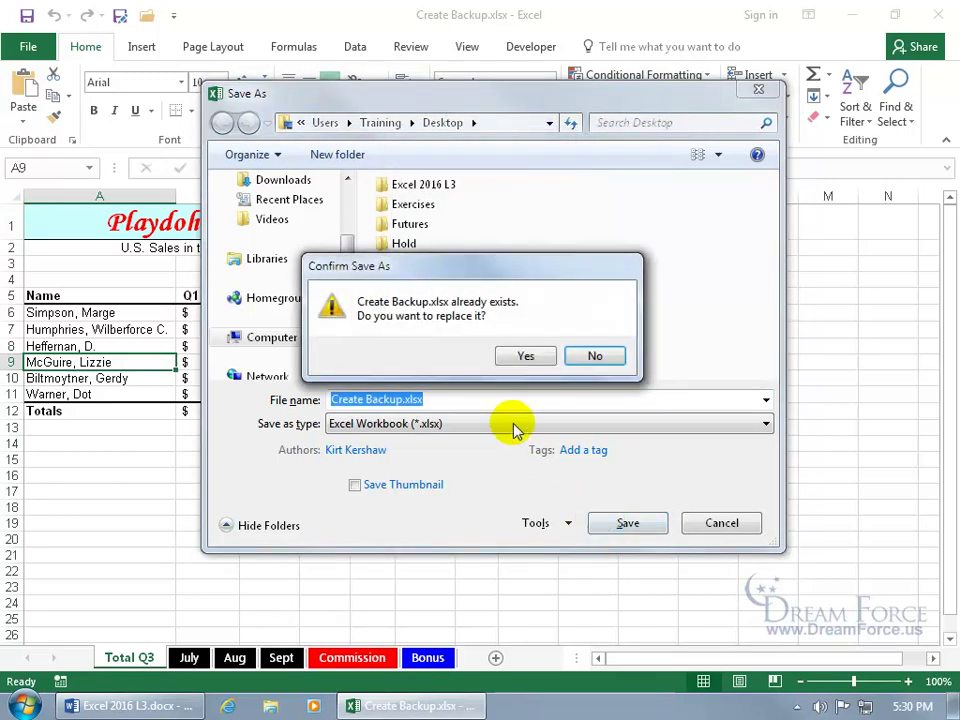
pyautogui.click(522, 357)
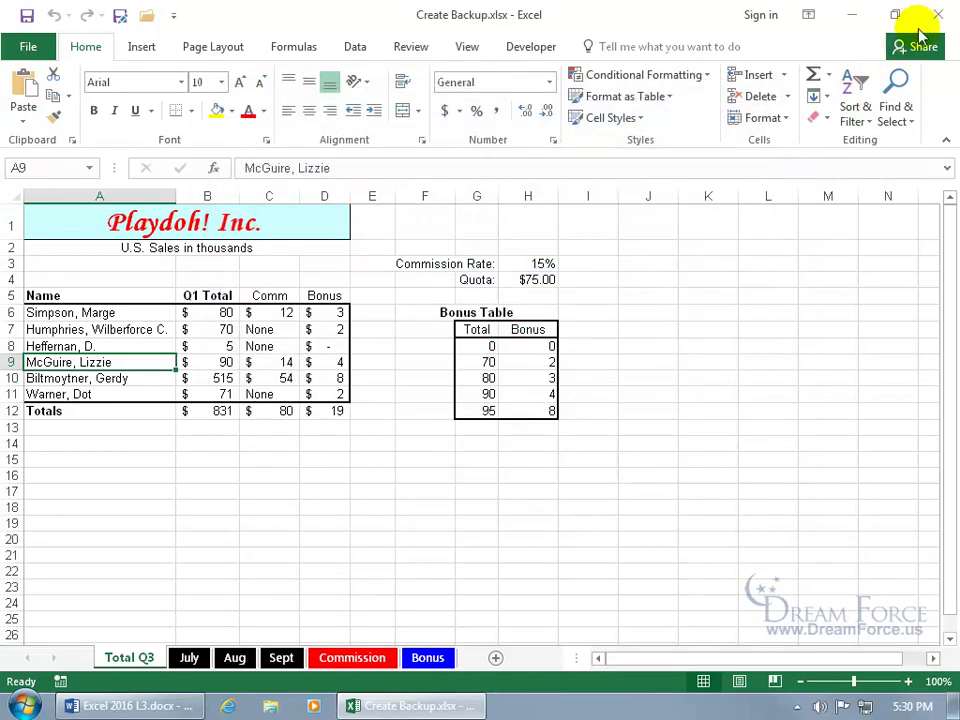
pyautogui.click(937, 15)
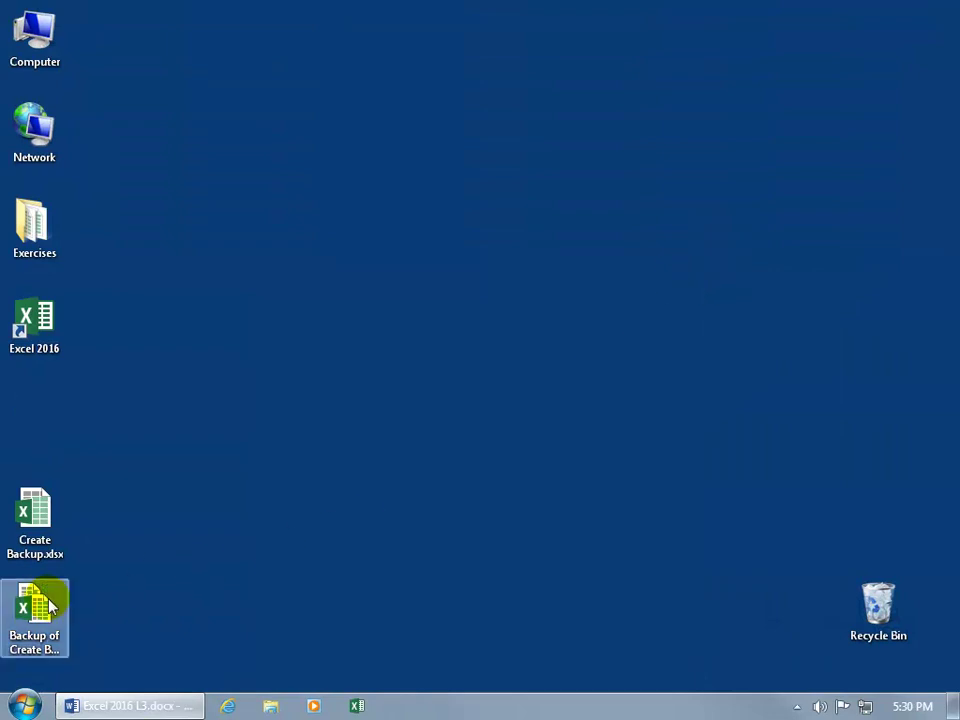
# Clear cell A8 in Create Backup.xlsx, save, and close Excel
pyautogui.doubleClick(47, 540)
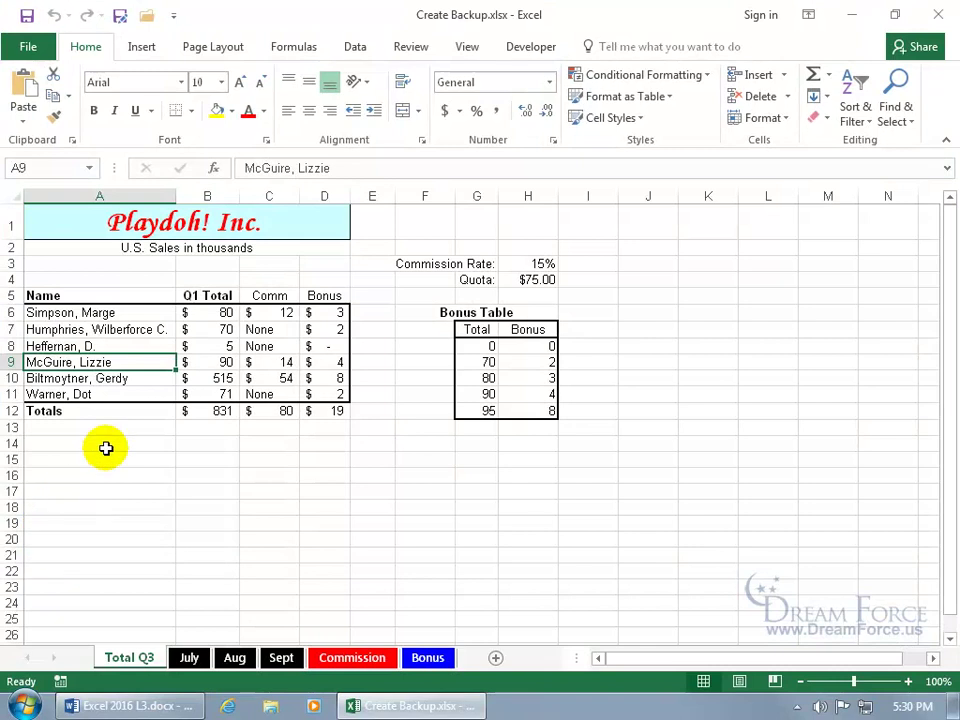
pyautogui.click(113, 348)
pyautogui.press('Delete')
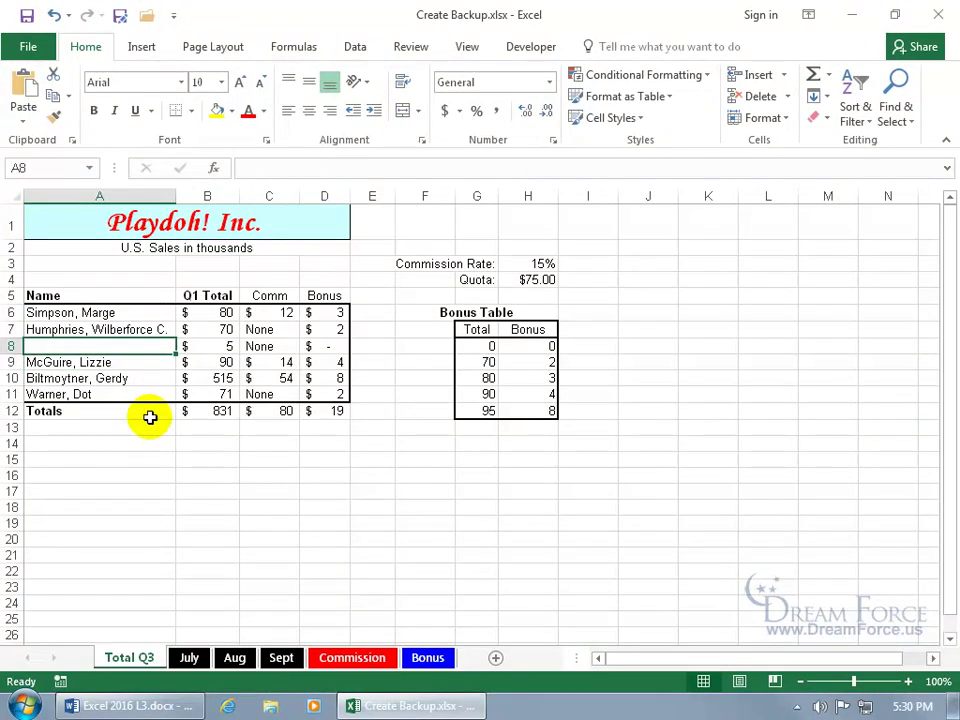
pyautogui.click(27, 16)
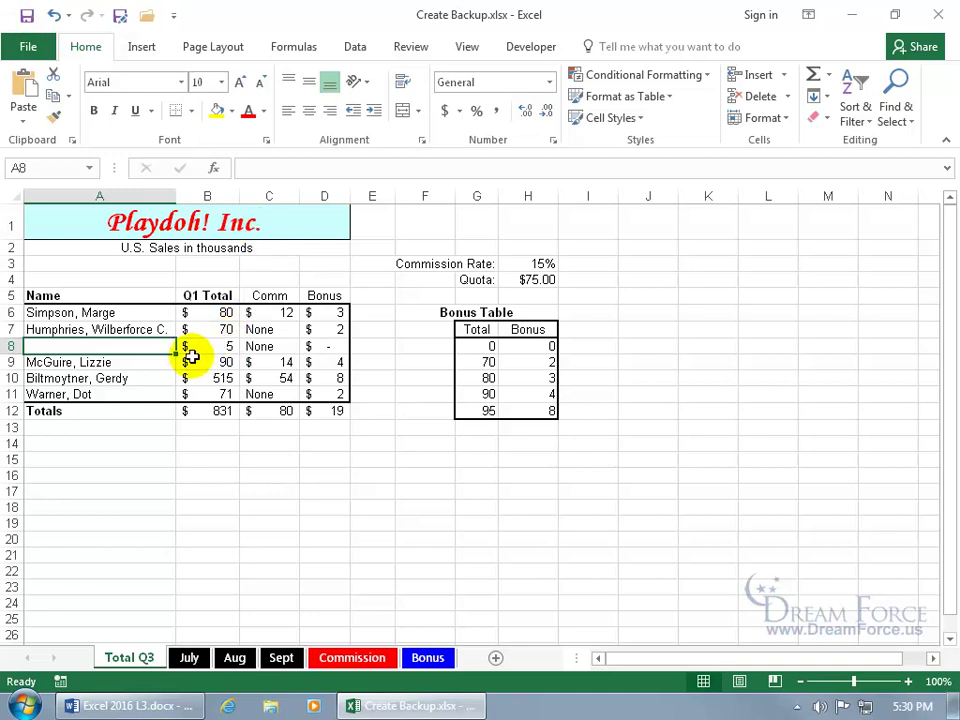
pyautogui.click(938, 14)
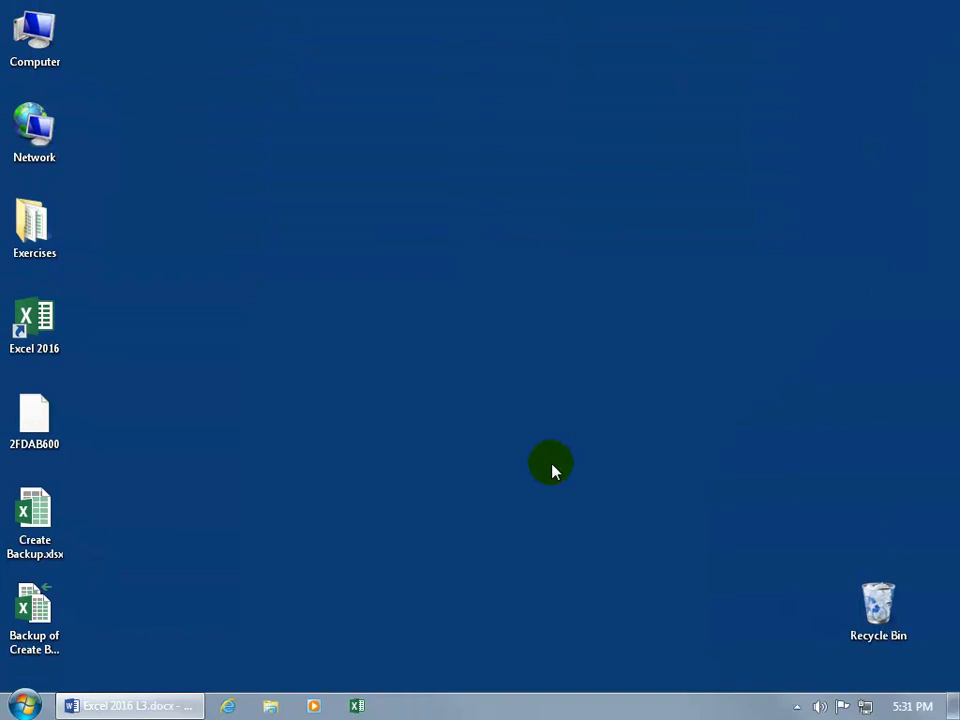
# Open Backup of Create Backup.xlk, accepting the format warning
pyautogui.click(36, 612)
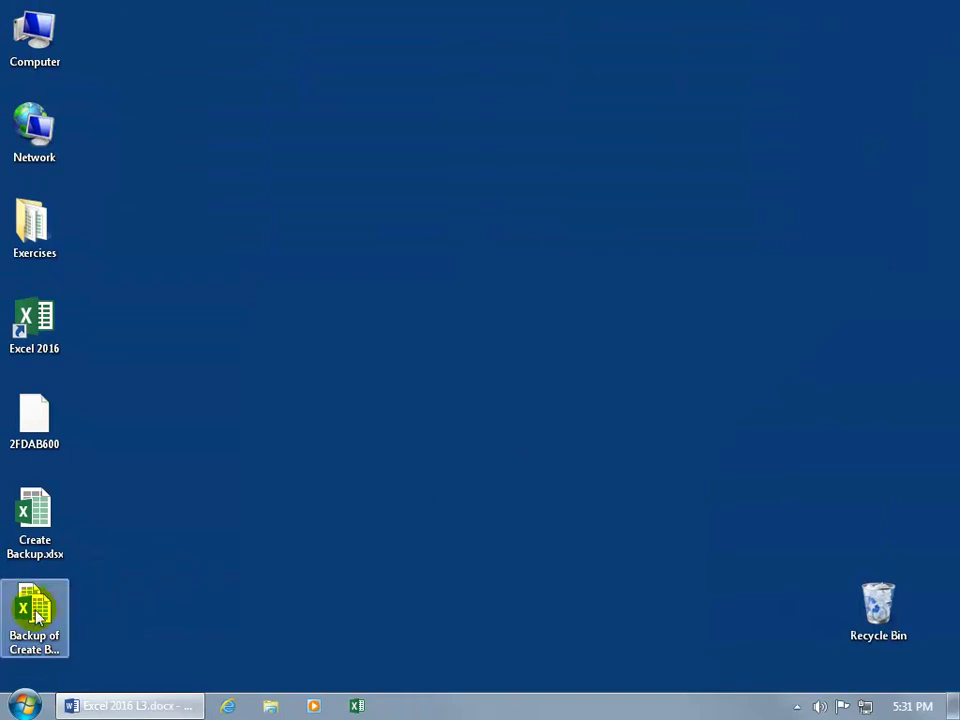
pyautogui.doubleClick(36, 614)
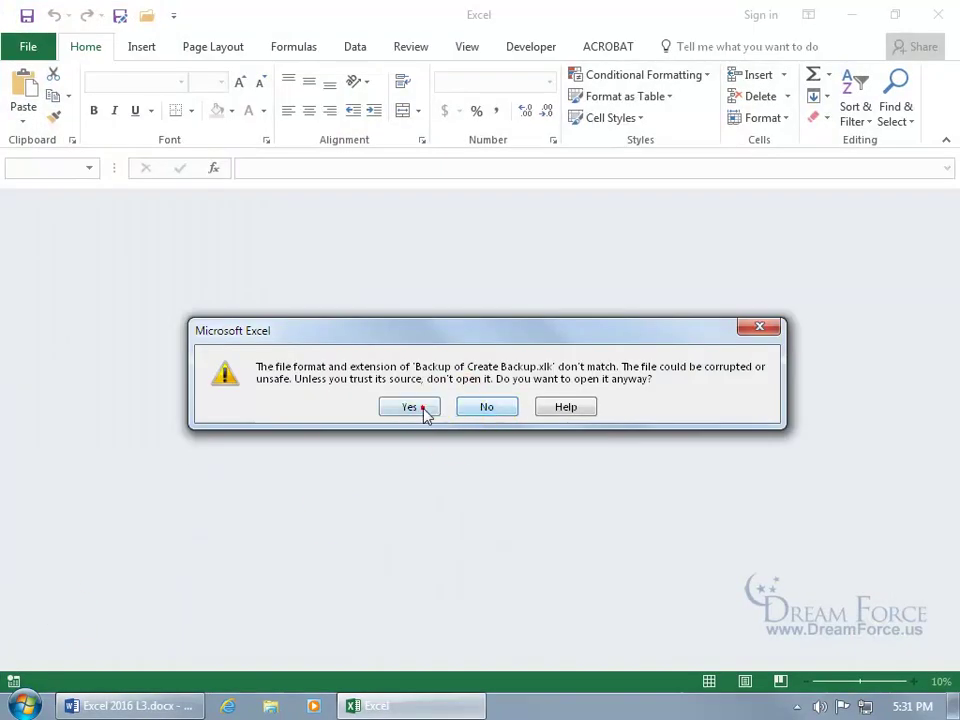
pyautogui.click(410, 407)
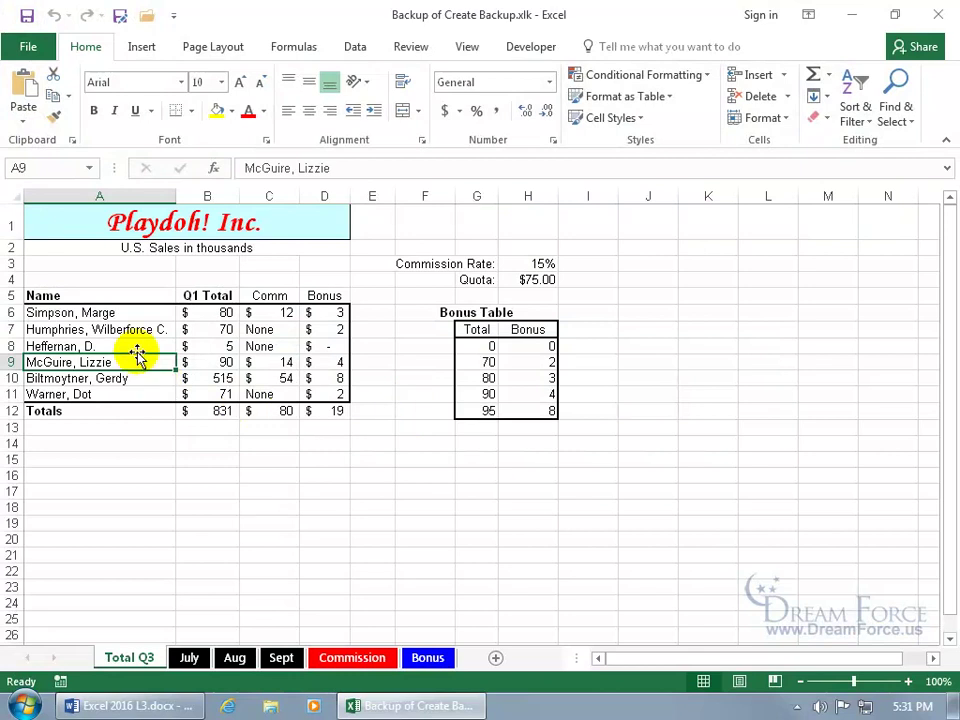